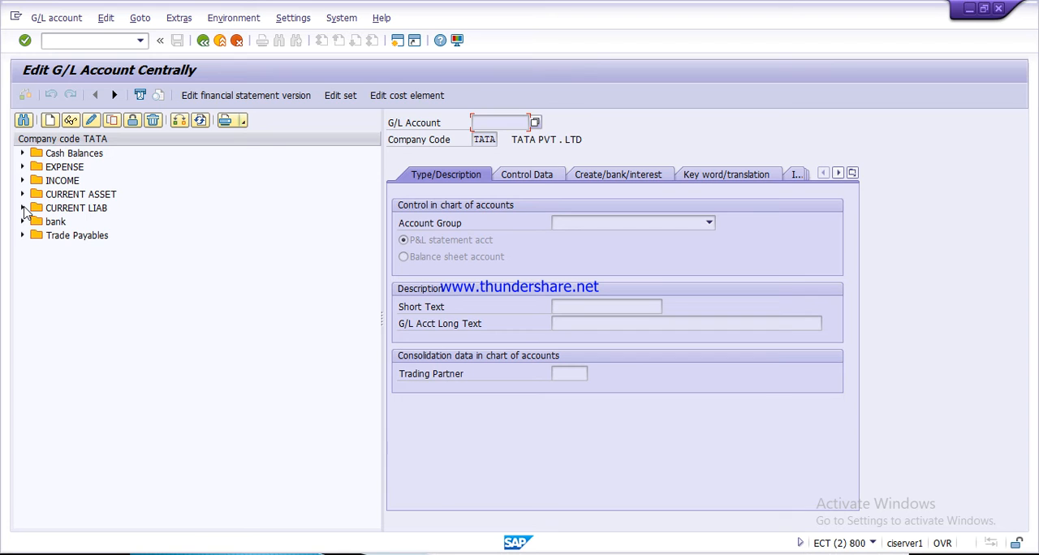
- Display the advance from customer G/L account under CURRENT LIAB and review its description, control data and document creation settings
click(23, 208)
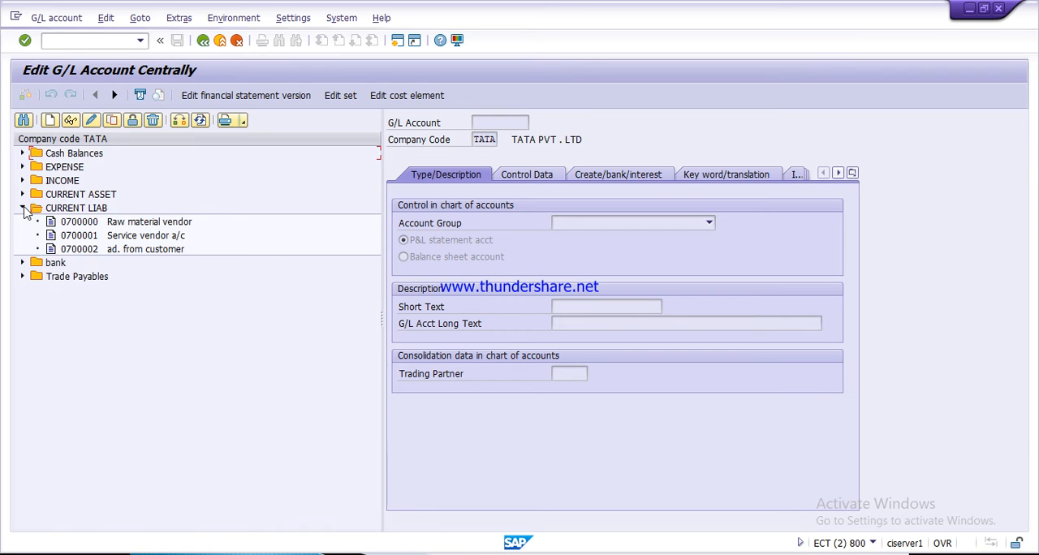
double_click(116, 252)
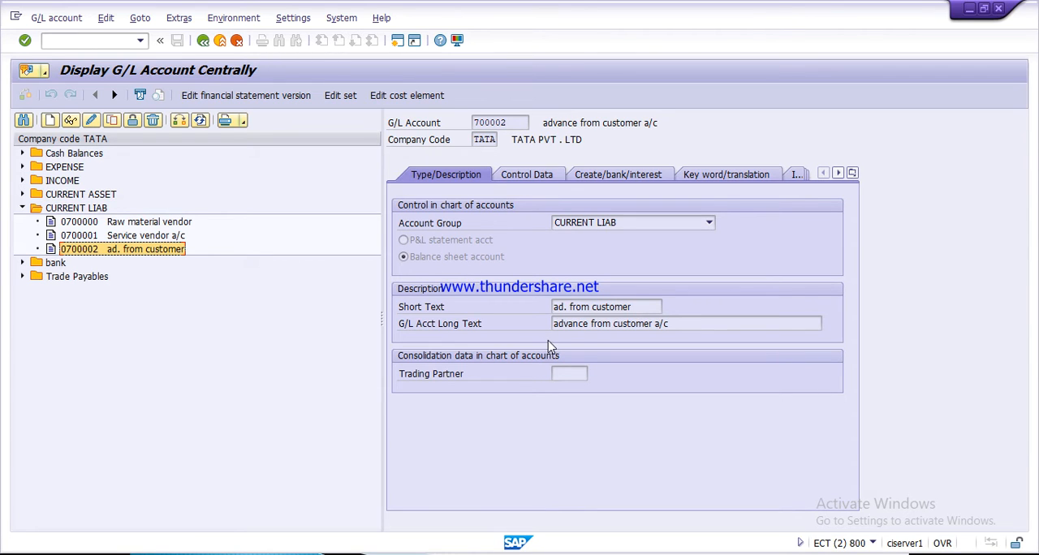
click(532, 177)
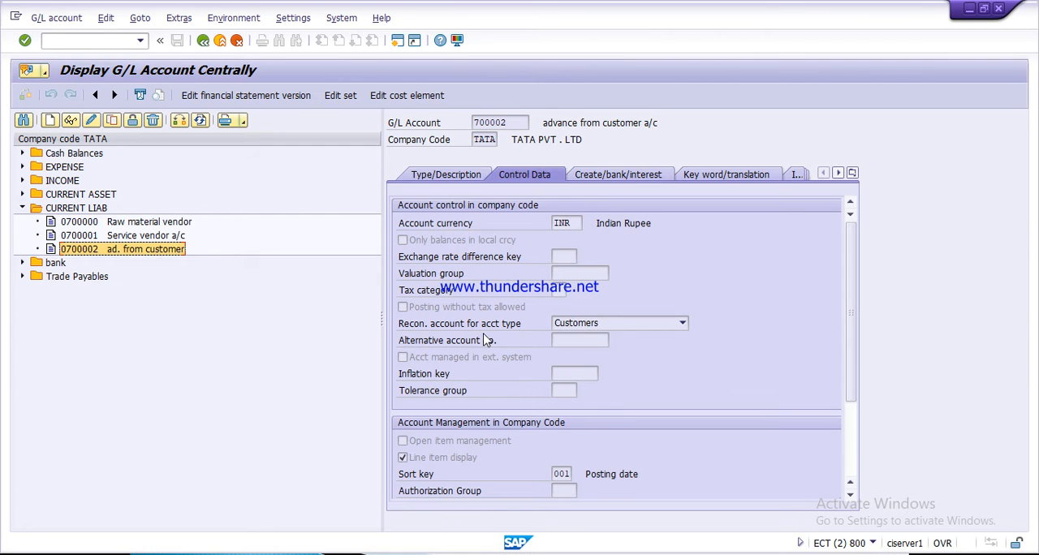
click(683, 323)
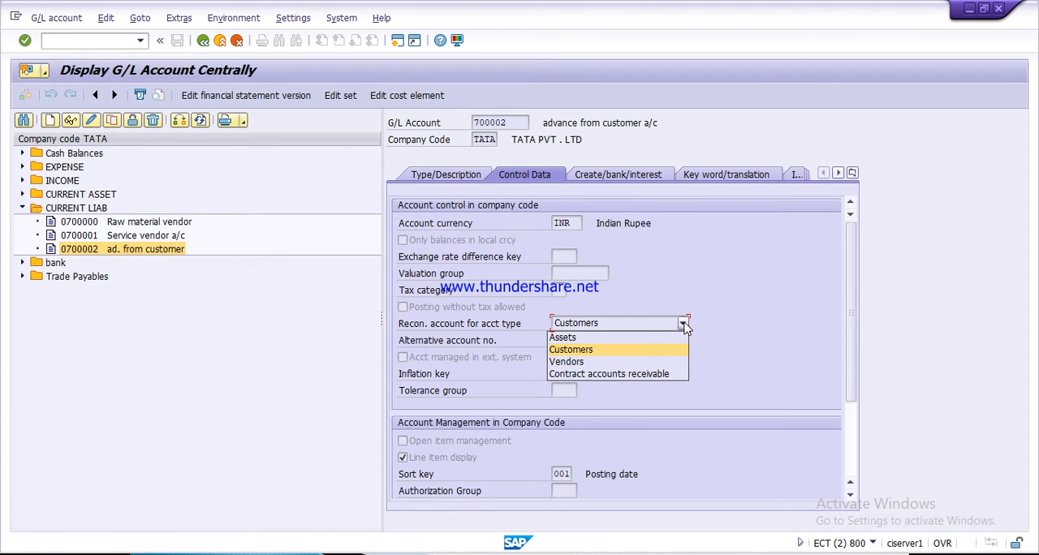
click(632, 349)
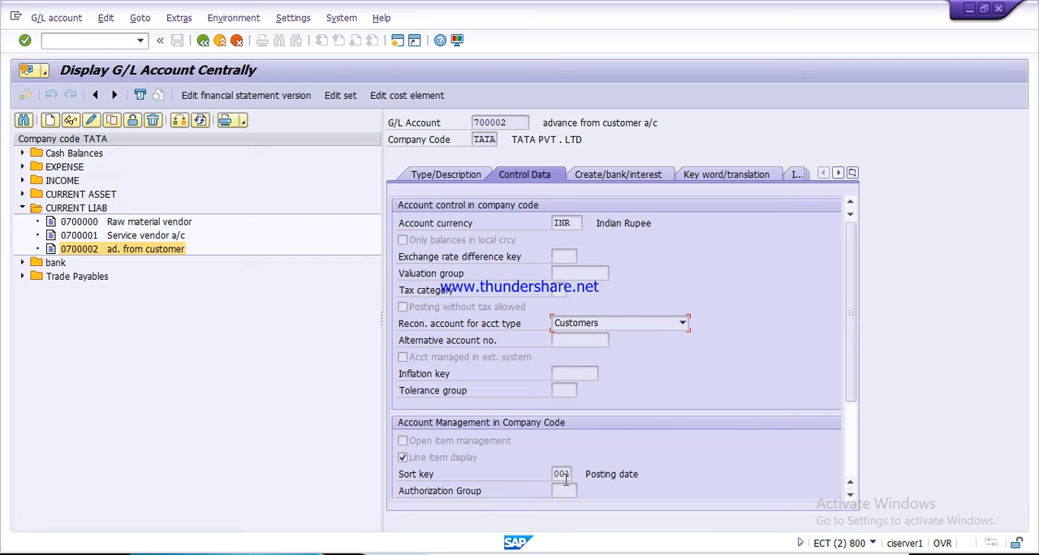
click(613, 177)
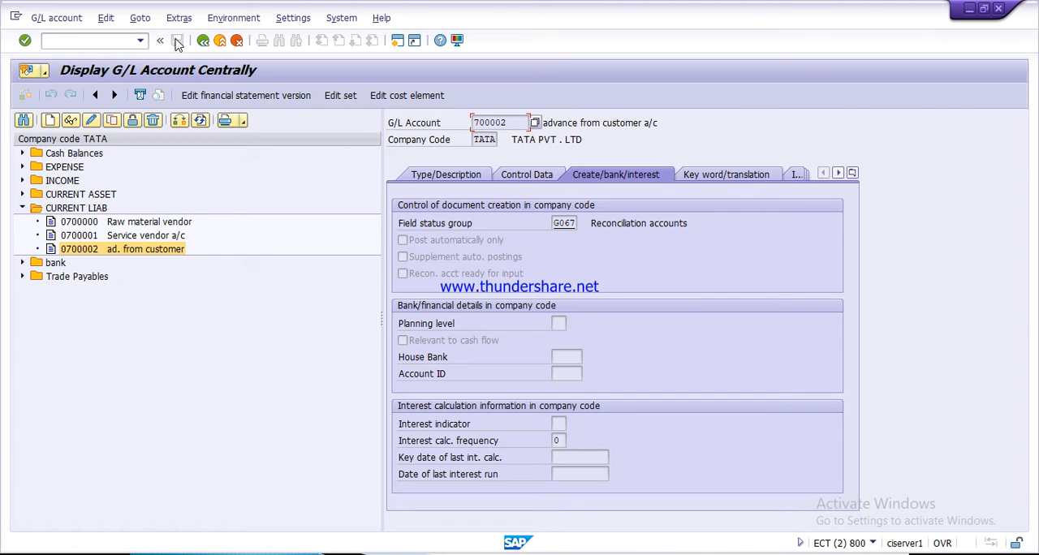
- Consult the process slide in PowerPoint, then switch to SAP's Customizing: Execute Project window and open transaction OBXR in a new session
key(alt+Tab)
key(alt+Tab)
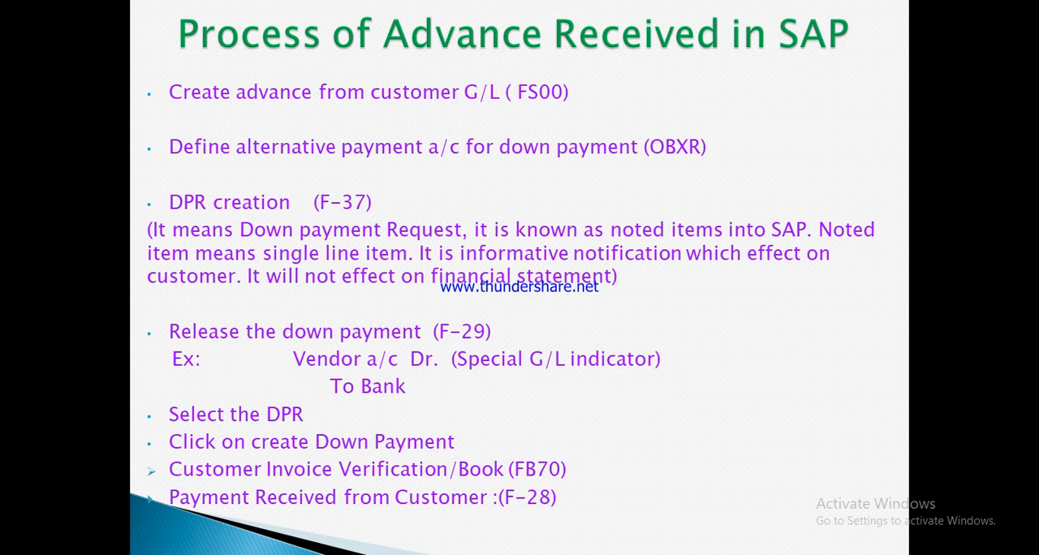
key(alt+Tab)
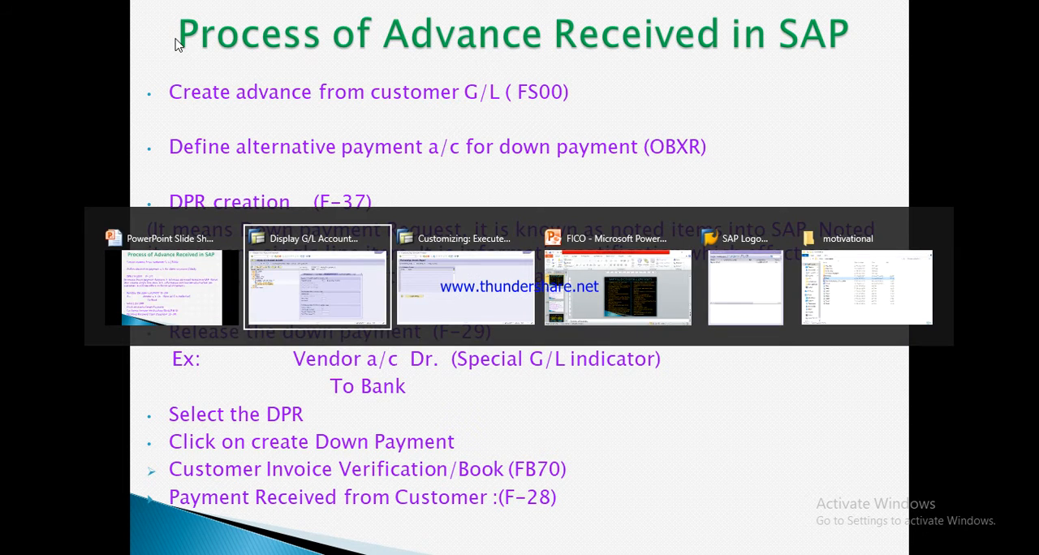
key(Tab)
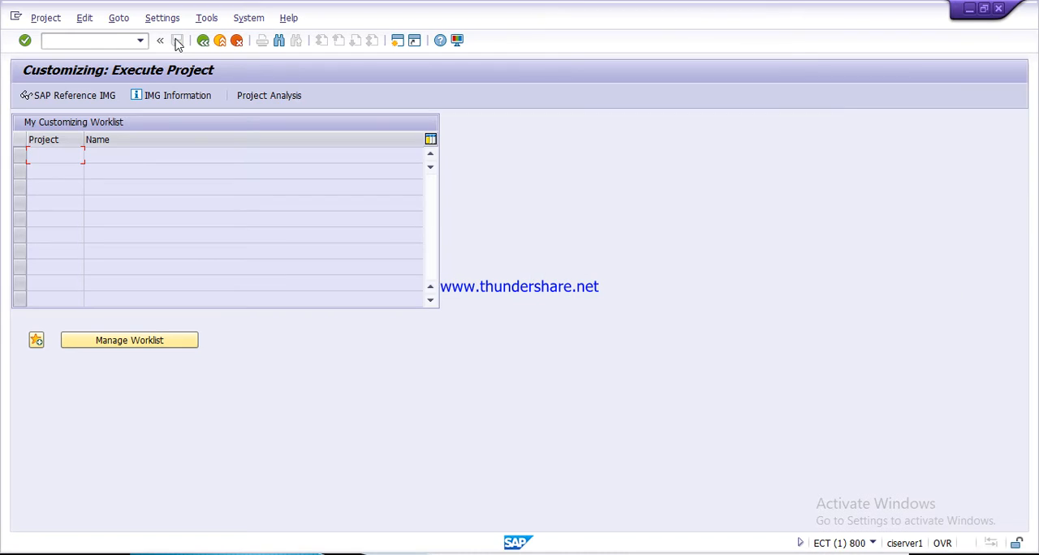
click(99, 38)
text(/oobxr)
key(Return)
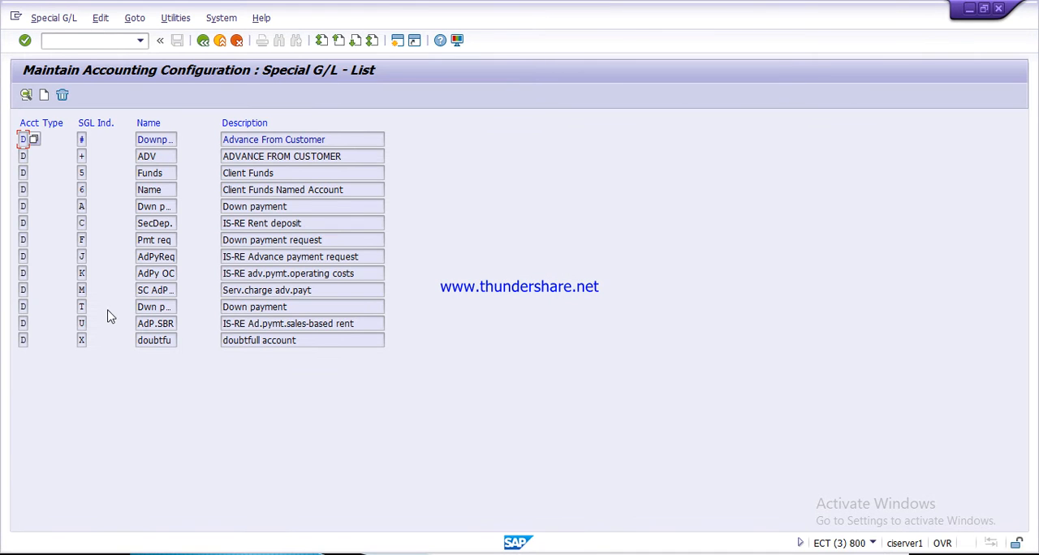
- Open customer down payment request indicator F for chart of accounts TATA and select Domestic customer a/c as its reconciliation account
click(82, 239)
double_click(82, 240)
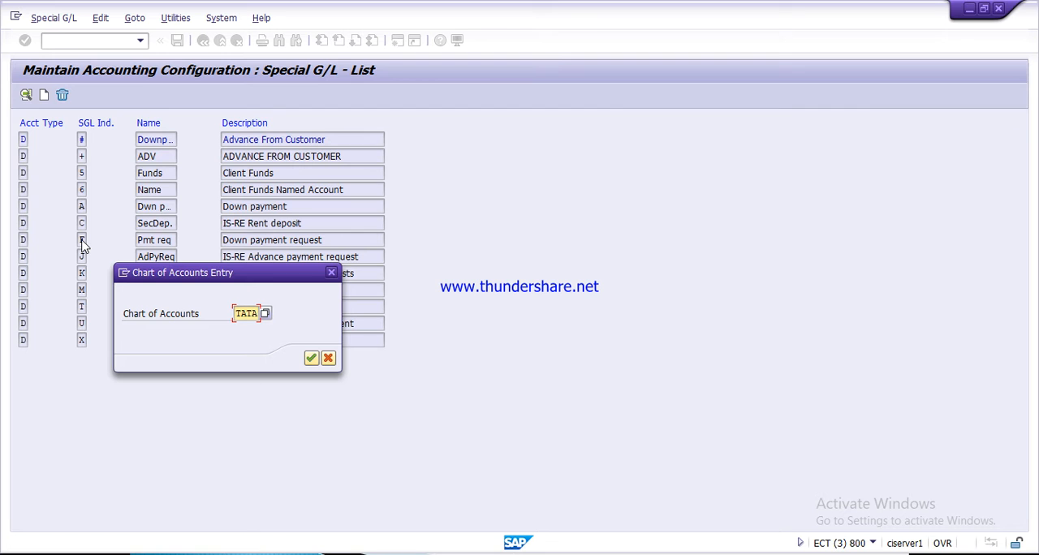
key(Return)
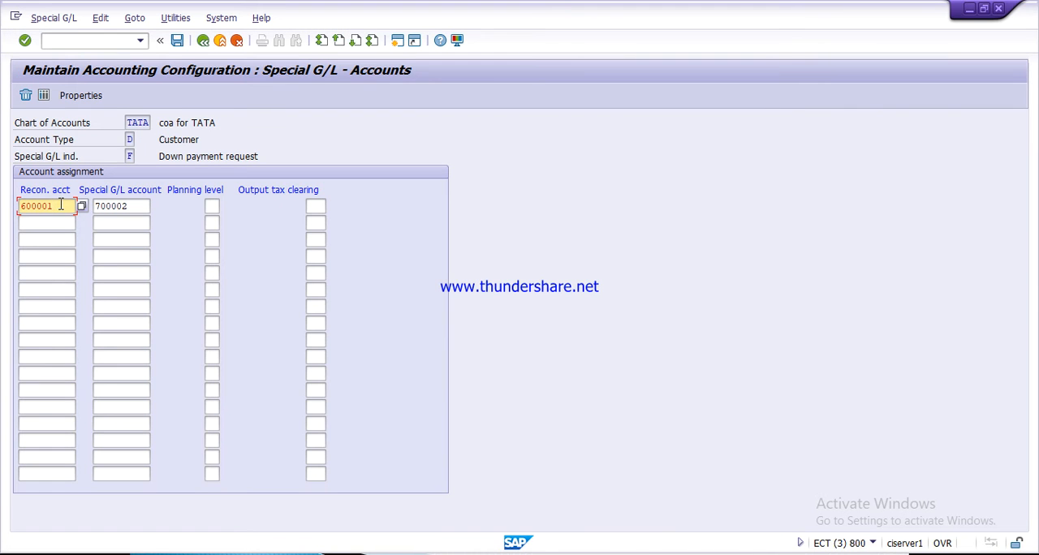
key(F4)
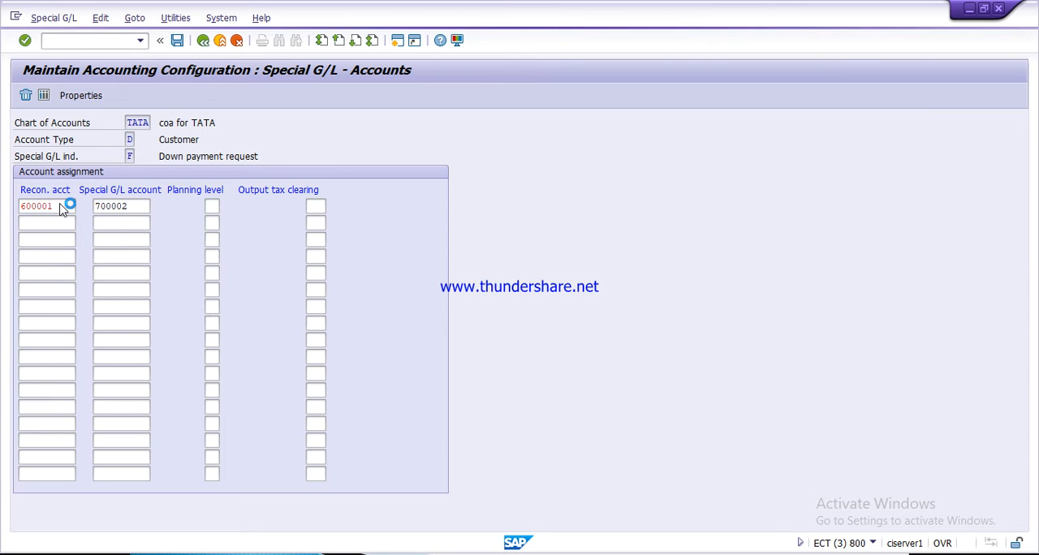
key(Return)
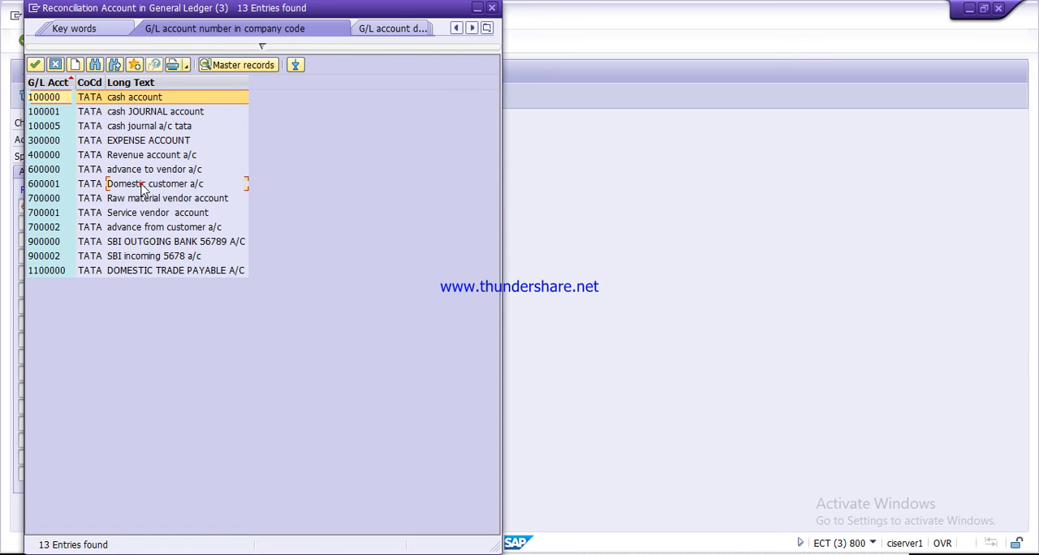
double_click(142, 188)
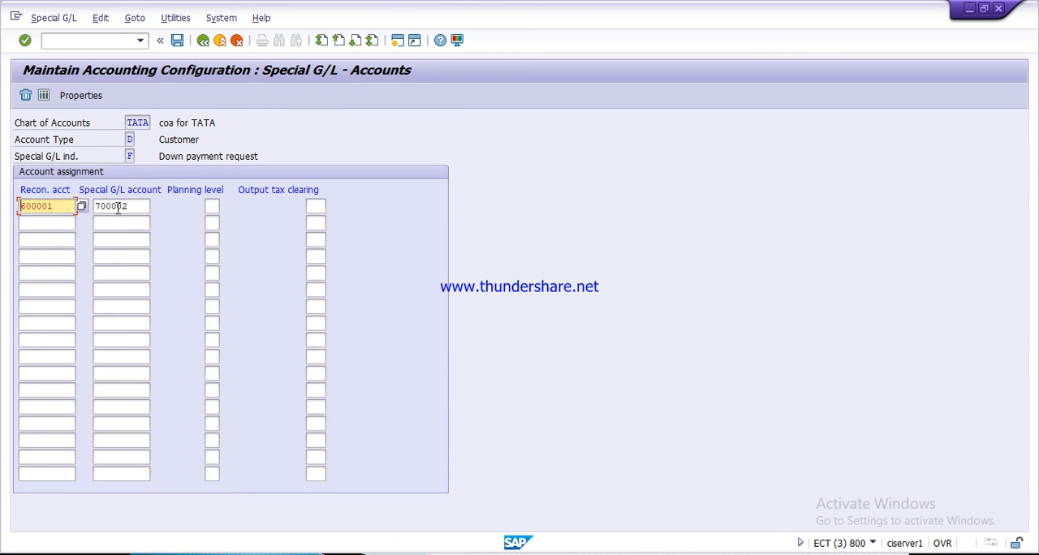
- Select advance from customer a/c as the special G/L account for indicator F, save, and return to the special G/L list
click(140, 206)
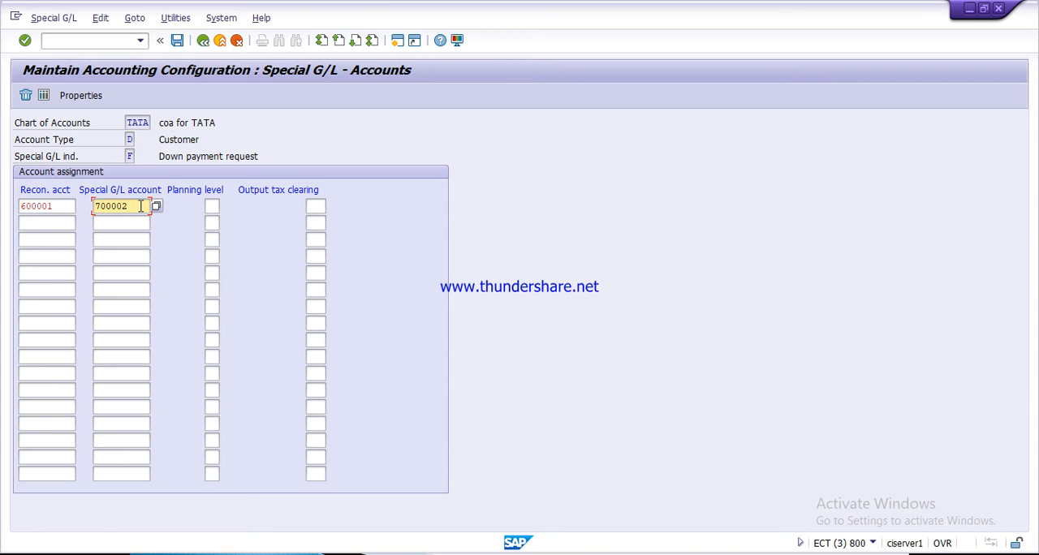
key(Return)
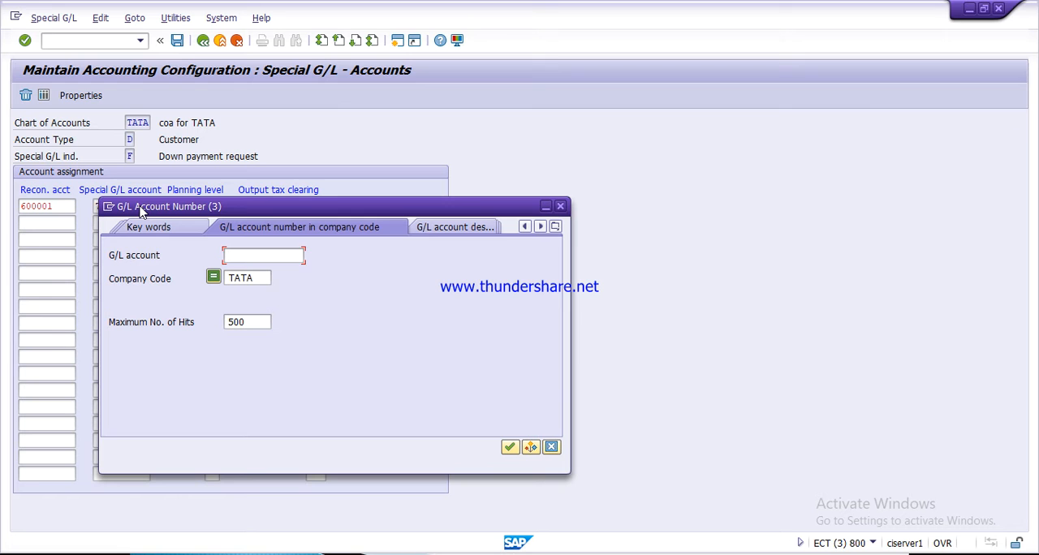
key(Return)
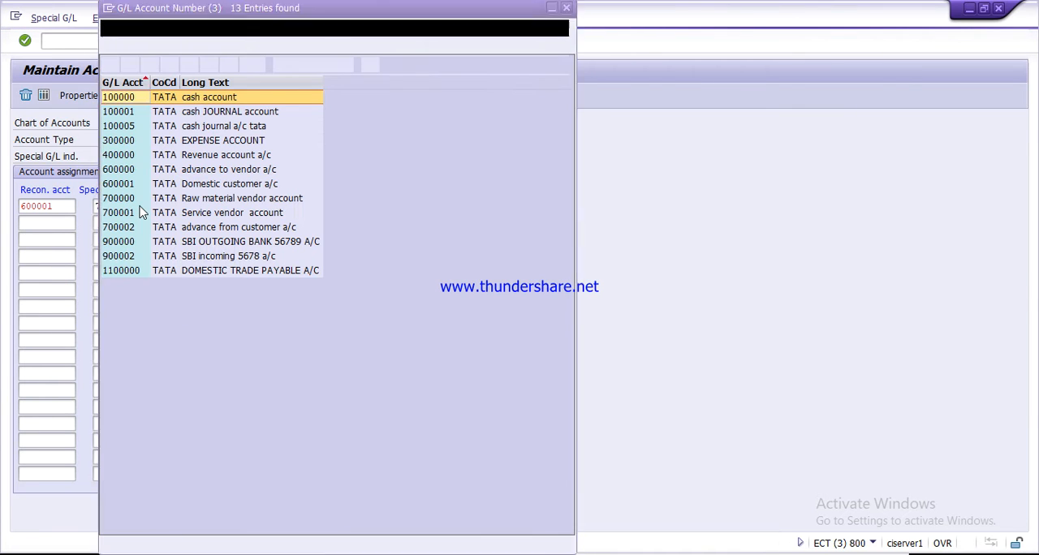
double_click(207, 228)
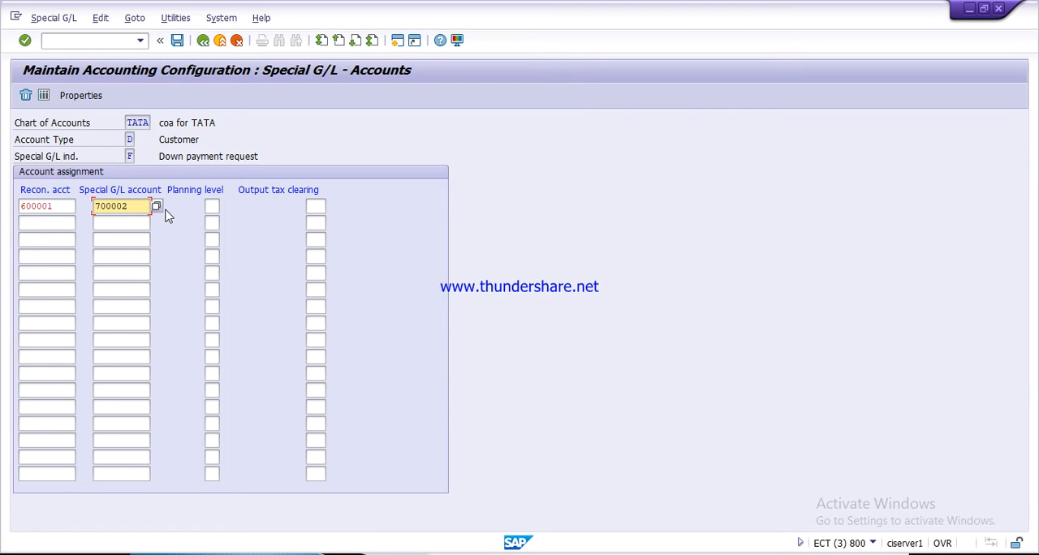
click(178, 43)
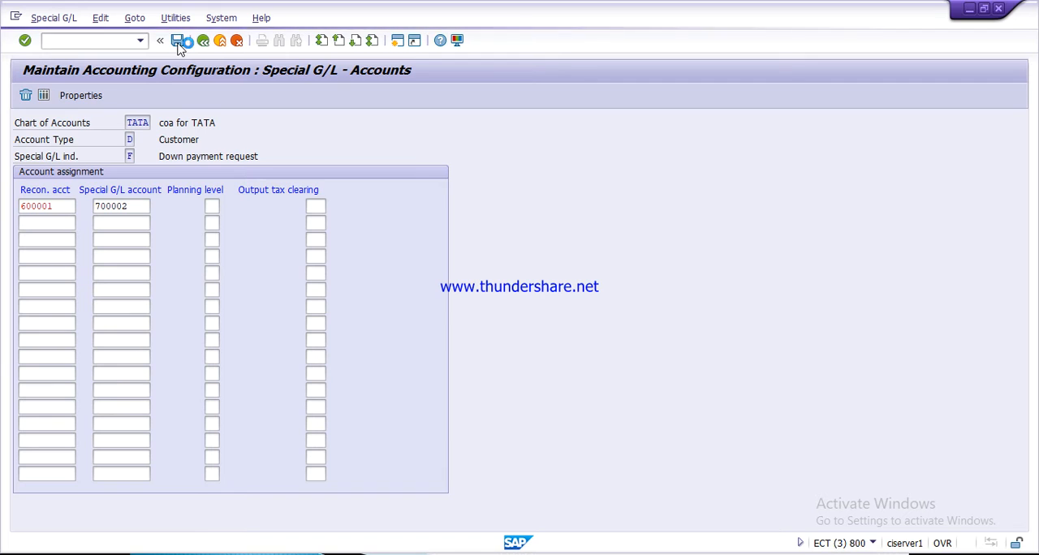
key(Return)
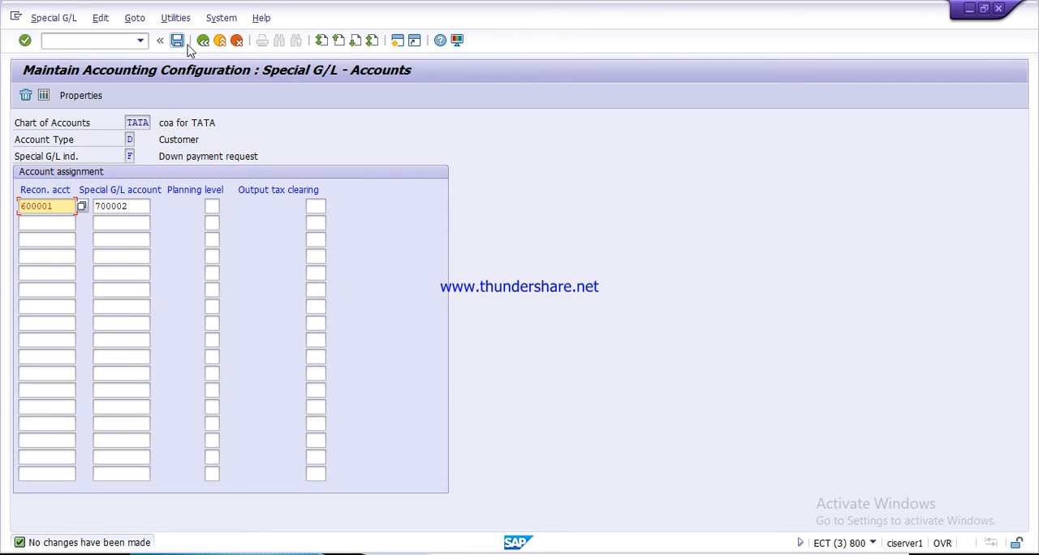
click(203, 41)
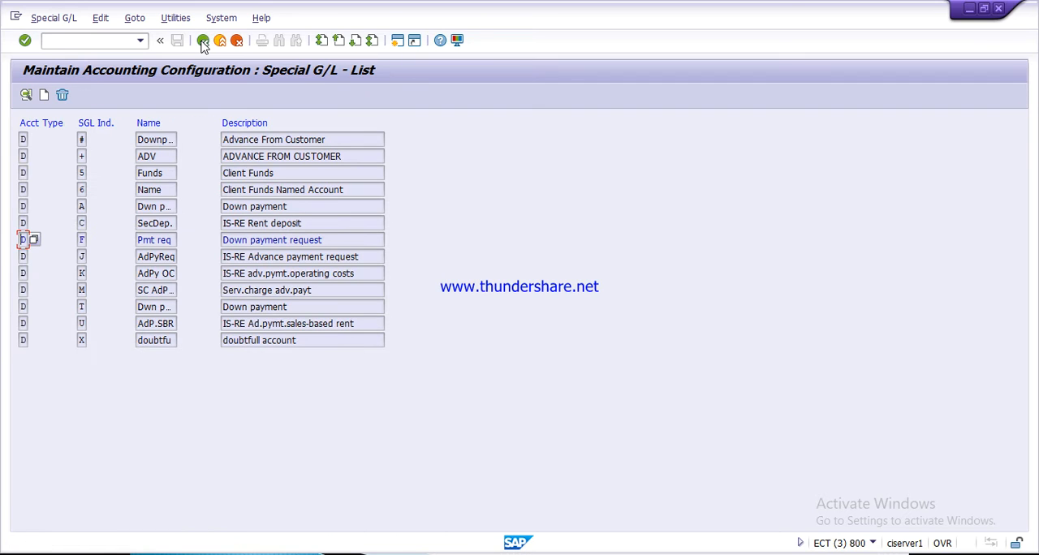
- Open customer down payment indicator A and select Domestic customer a/c as its reconciliation account
double_click(84, 206)
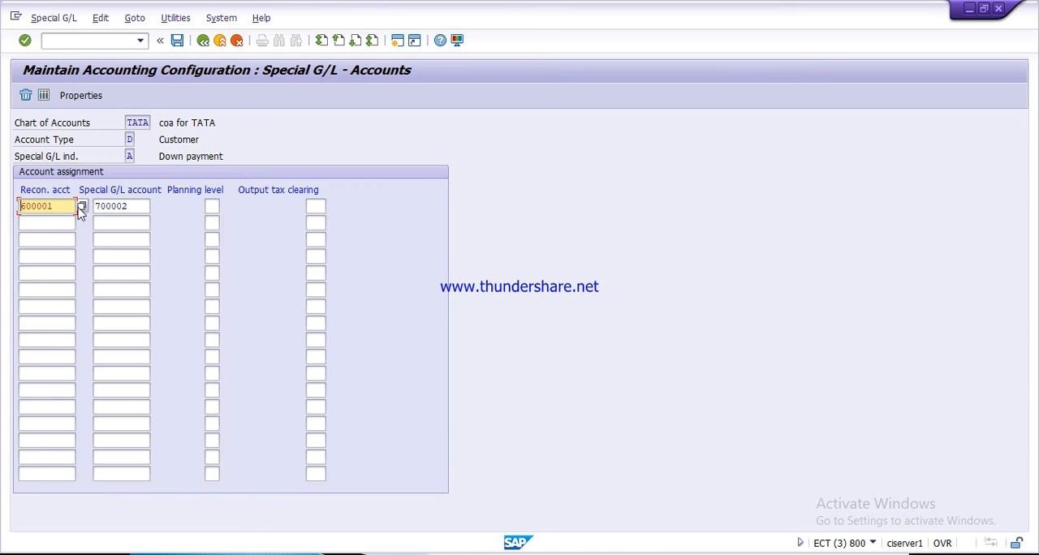
click(66, 207)
key(F4)
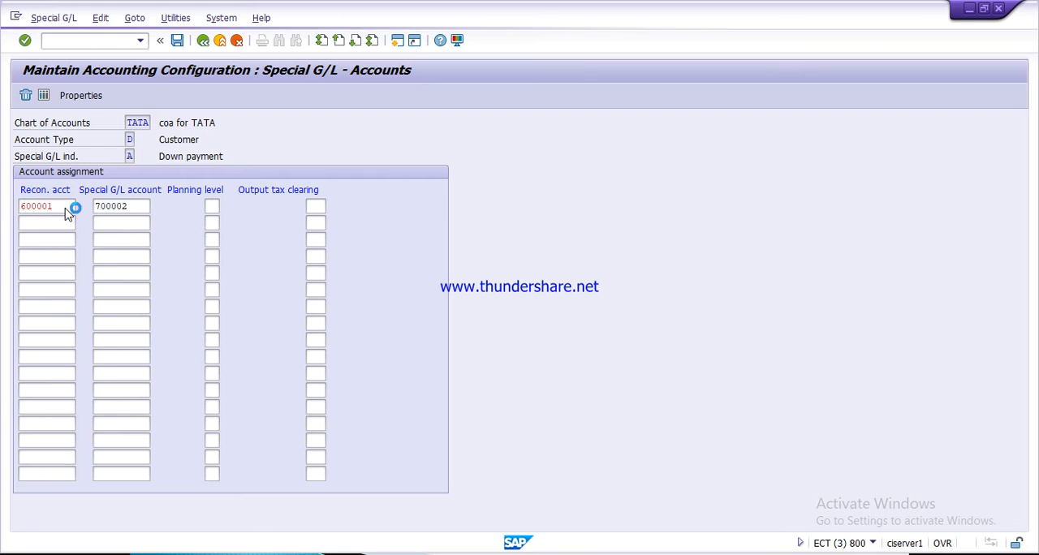
key(Return)
double_click(121, 184)
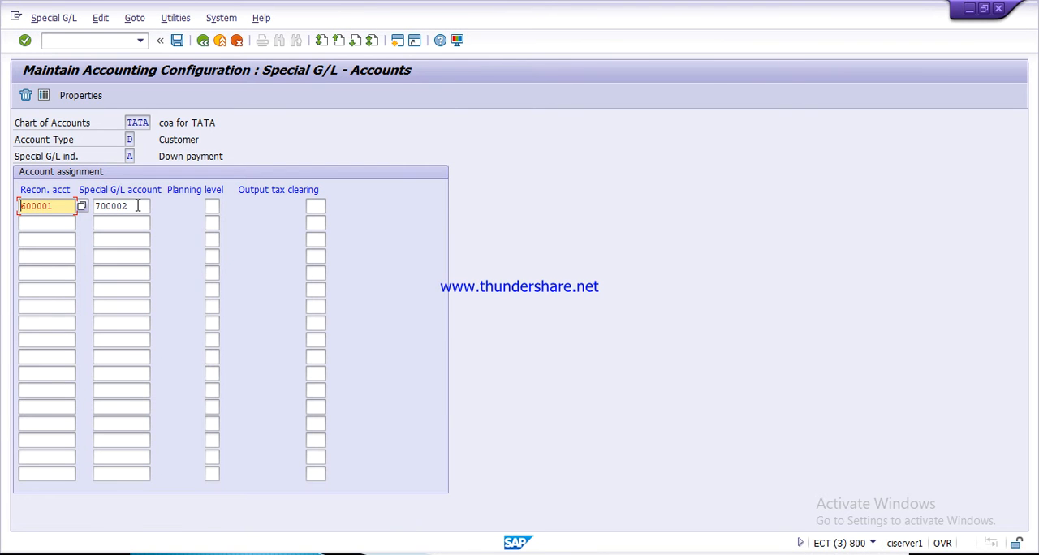
- Select advance from customer a/c as the special G/L account for indicator A, save, and return to the special G/L list
click(136, 207)
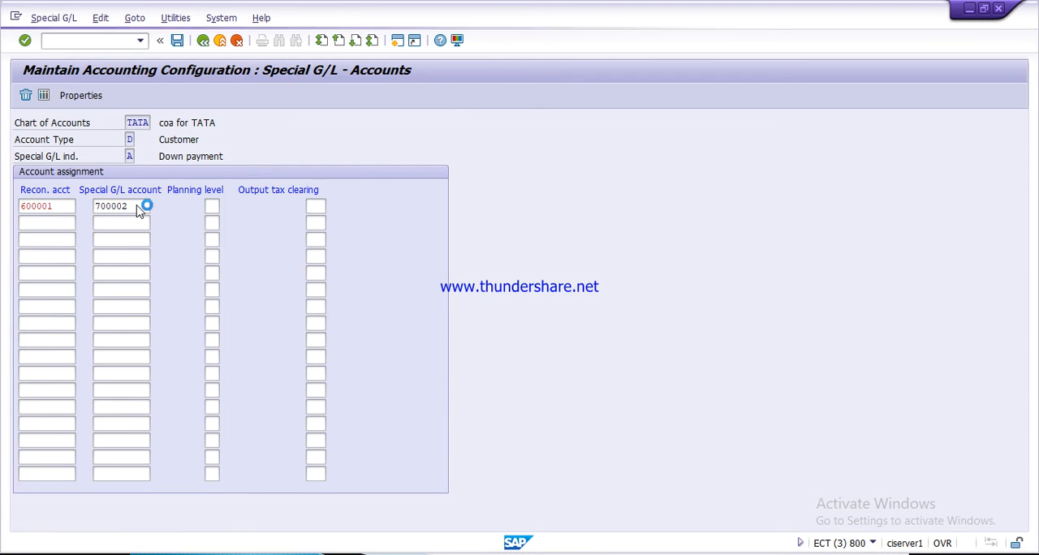
key(F4)
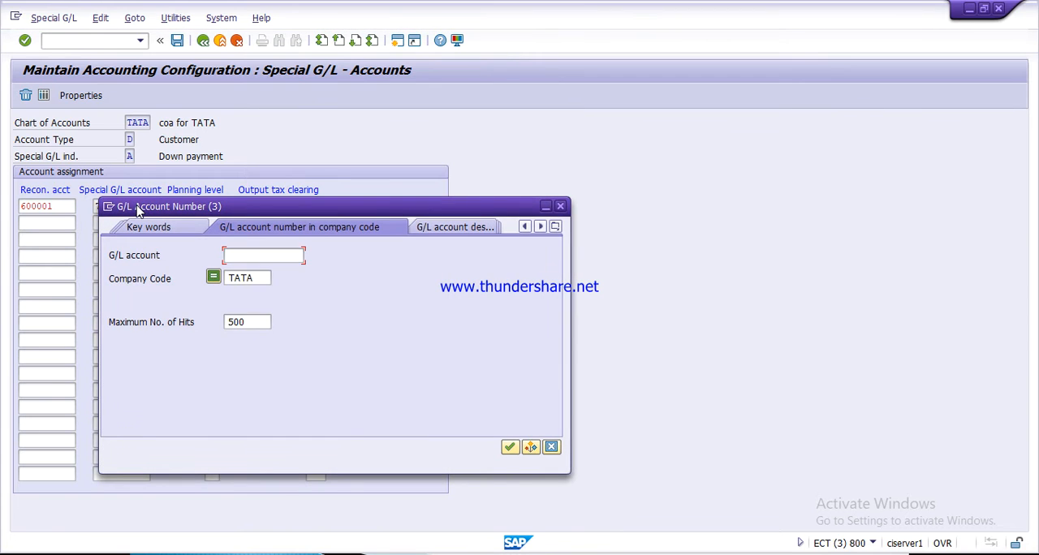
key(Return)
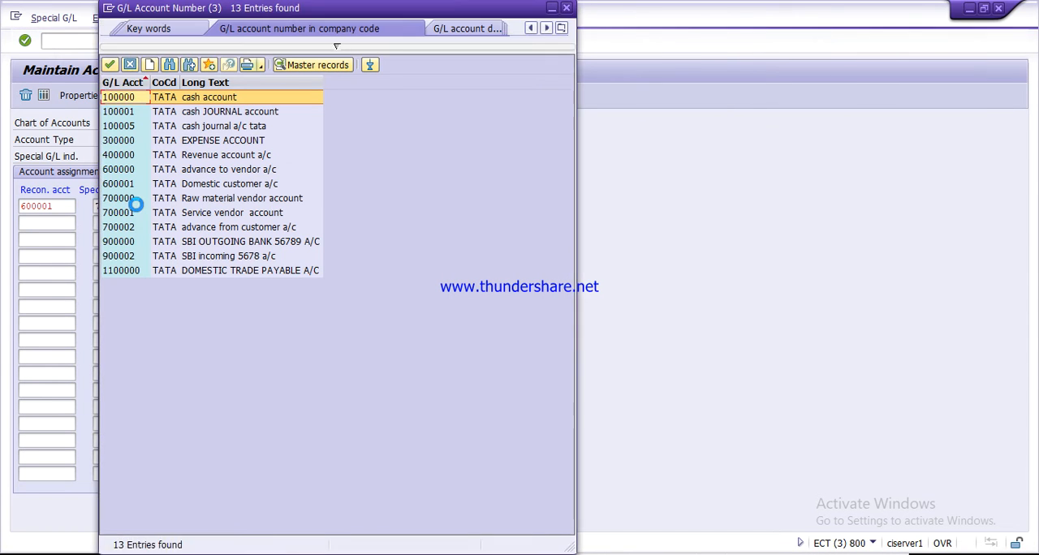
click(162, 228)
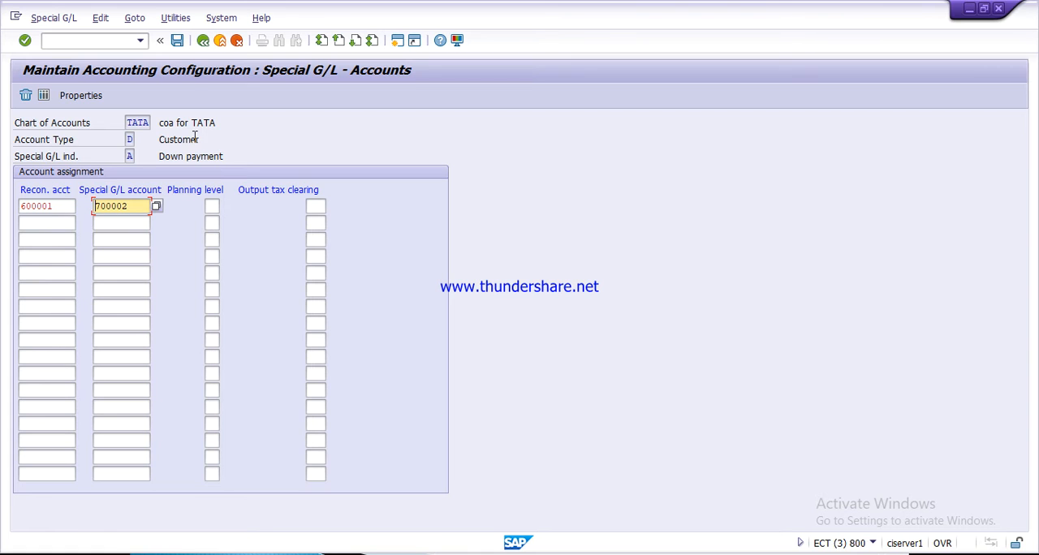
click(178, 42)
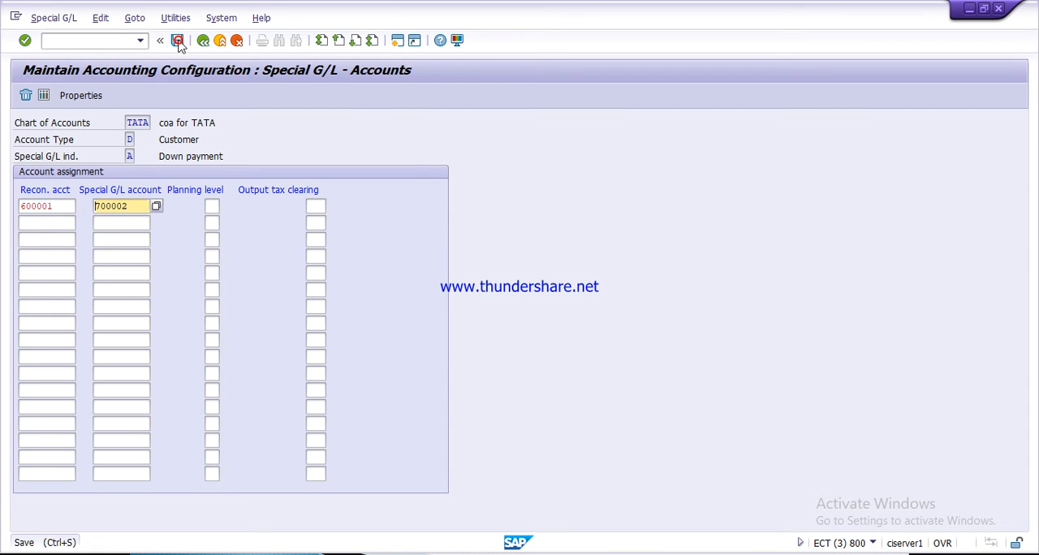
key(Return)
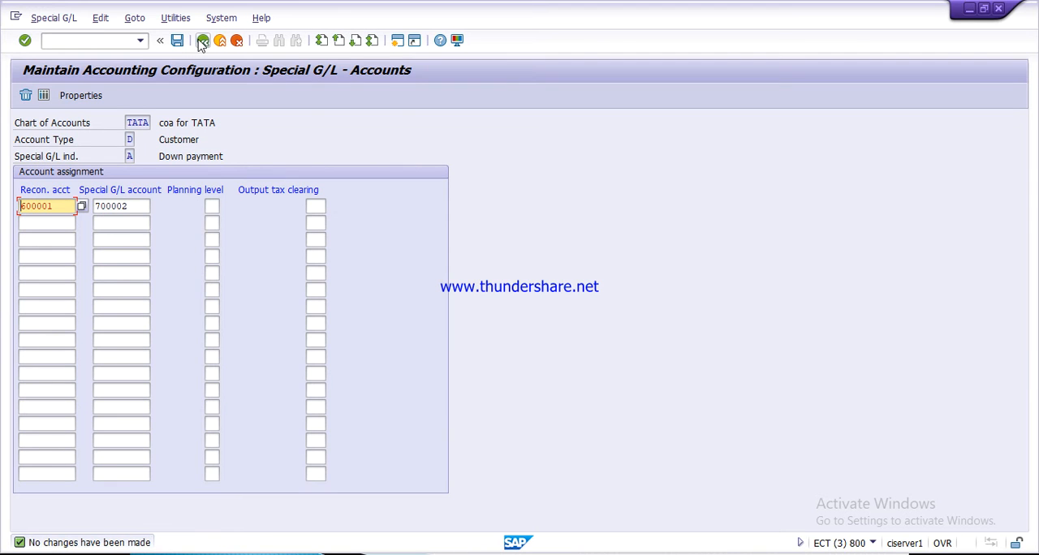
click(202, 41)
- Switch to the PowerPoint slide show and review the Process of Advance Received in SAP slide
key(alt+Tab)
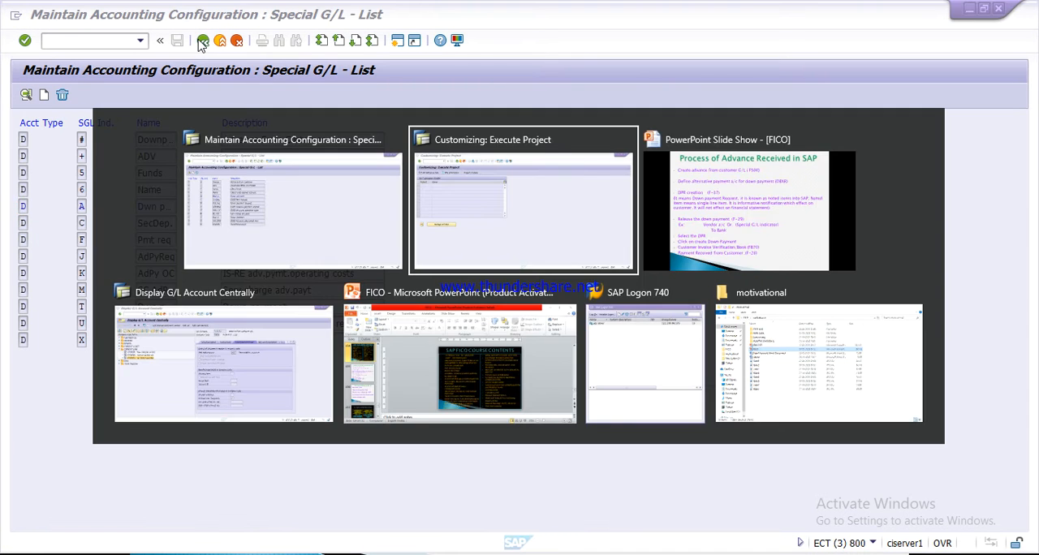
key(alt+Tab)
key(alt+Tab)
key(alt+Tab)
key(alt+Tab)
key(alt+Tab)
key(alt+Tab)
key(alt+Tab)
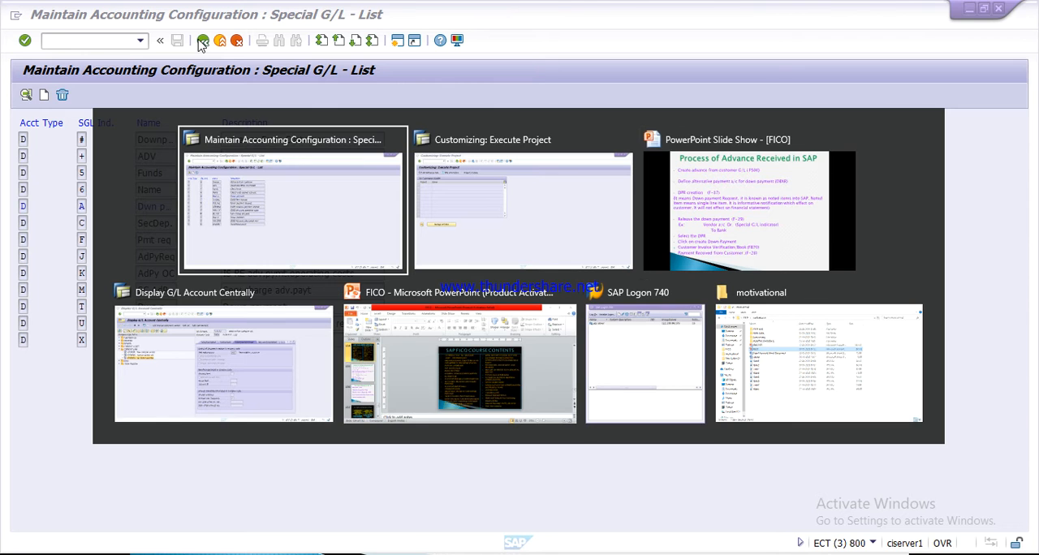
key(alt+Tab)
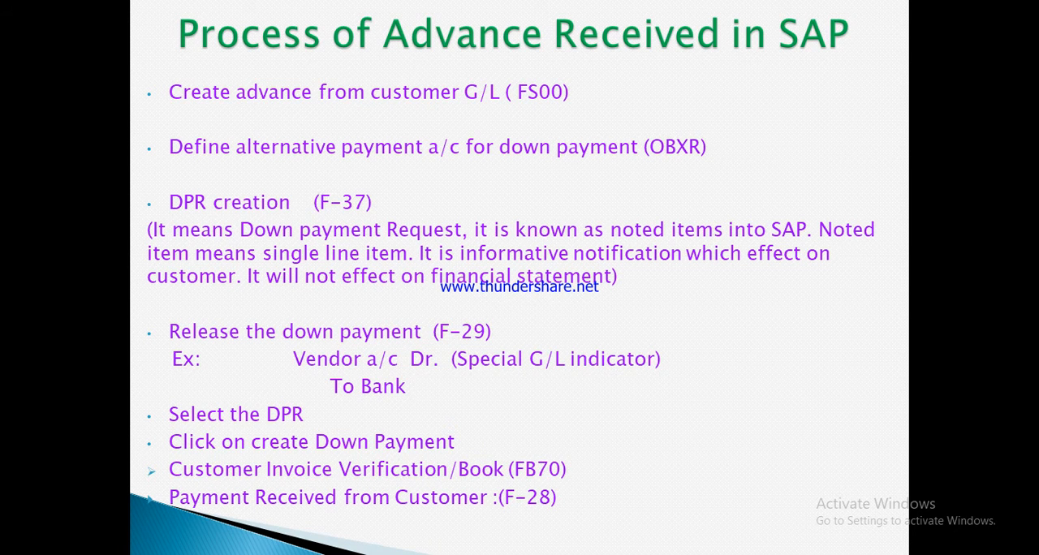
- Switch back to SAP, exit the special G/L list, and open transaction F-37 for a customer down payment request
key(alt+Tab)
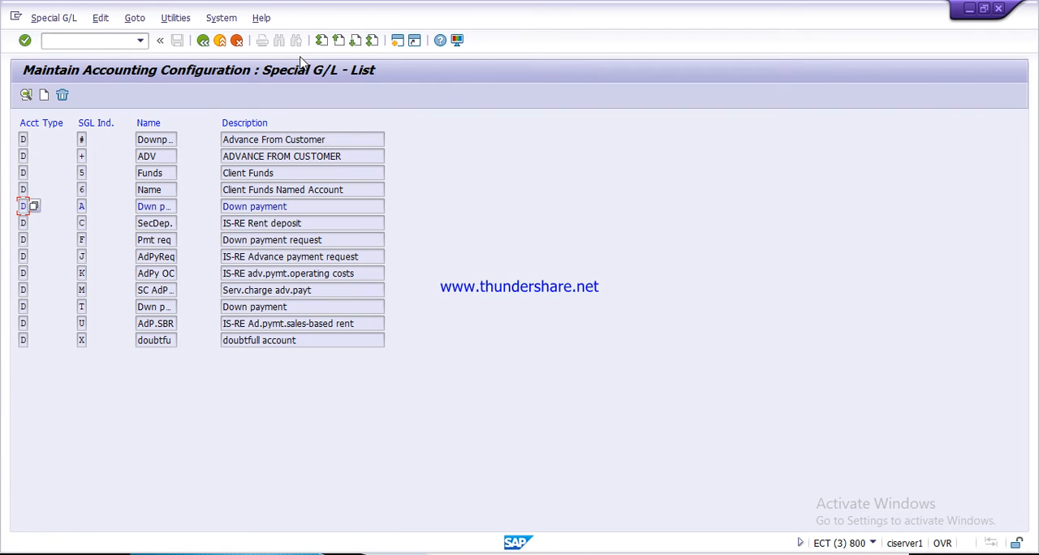
click(221, 41)
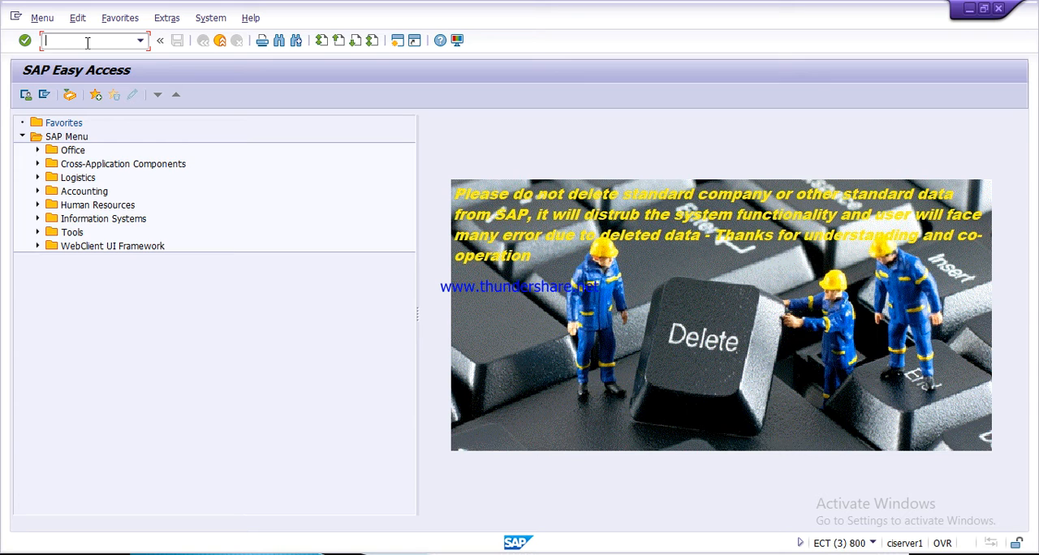
text(f-37)
key(Return)
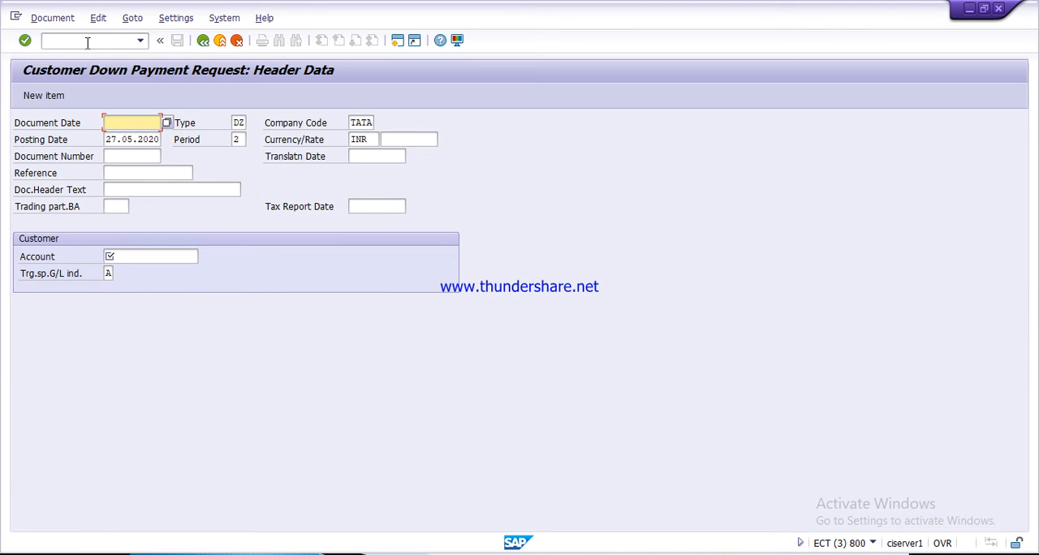
- Set both the document date and posting date of the down payment request to 25.05.2020
text(2)
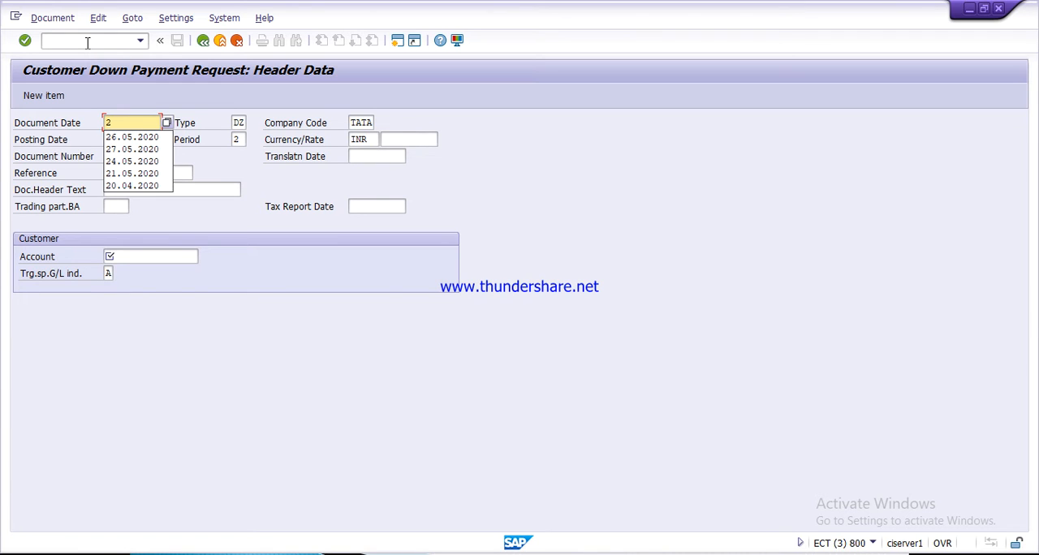
text(5)
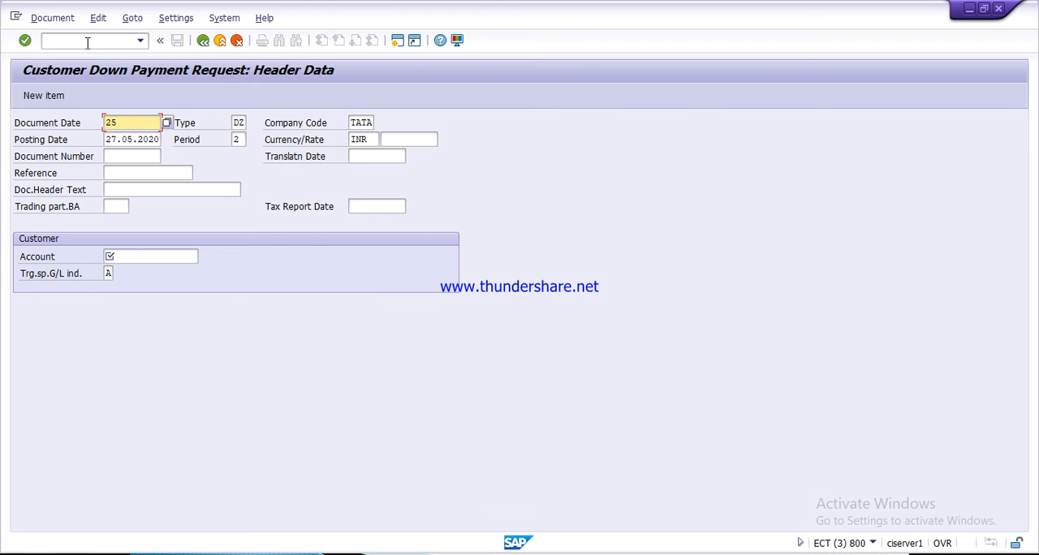
text(.05.2020)
key(Down)
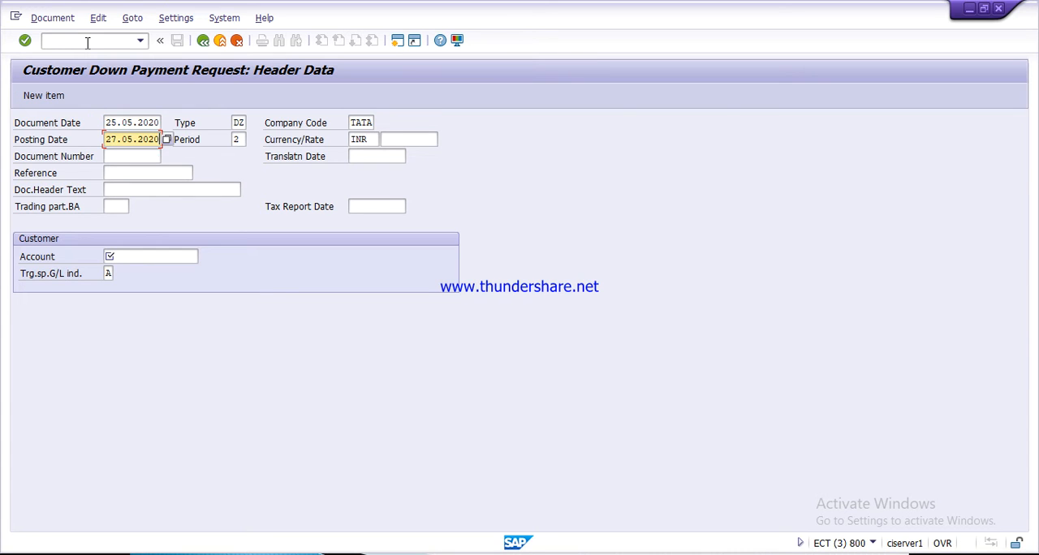
click(113, 141)
text(5)
- Select the second BALAJI & COM customer in company code TATA, set target special G/L indicator F, and proceed to the customer item
click(137, 259)
key(F4)
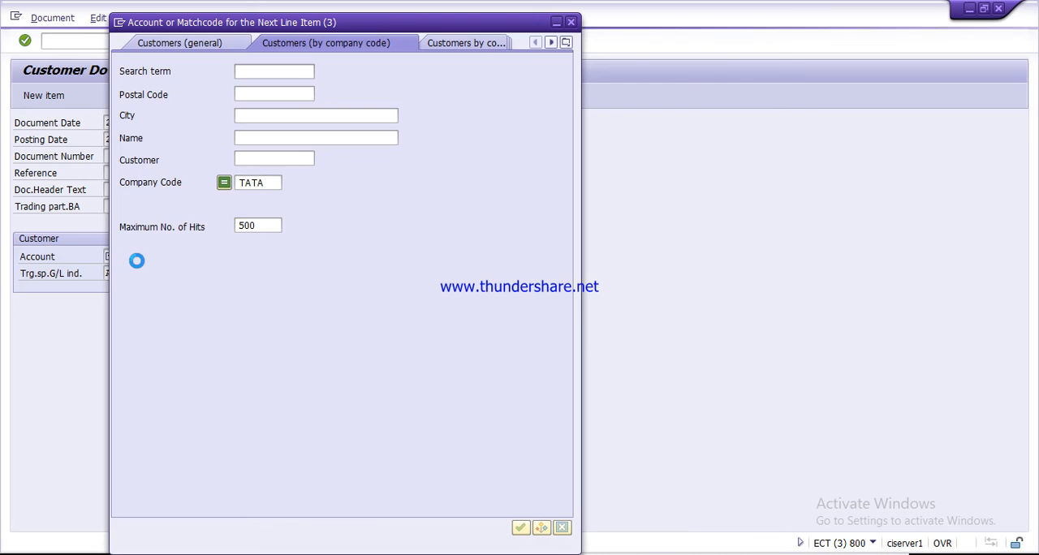
key(Return)
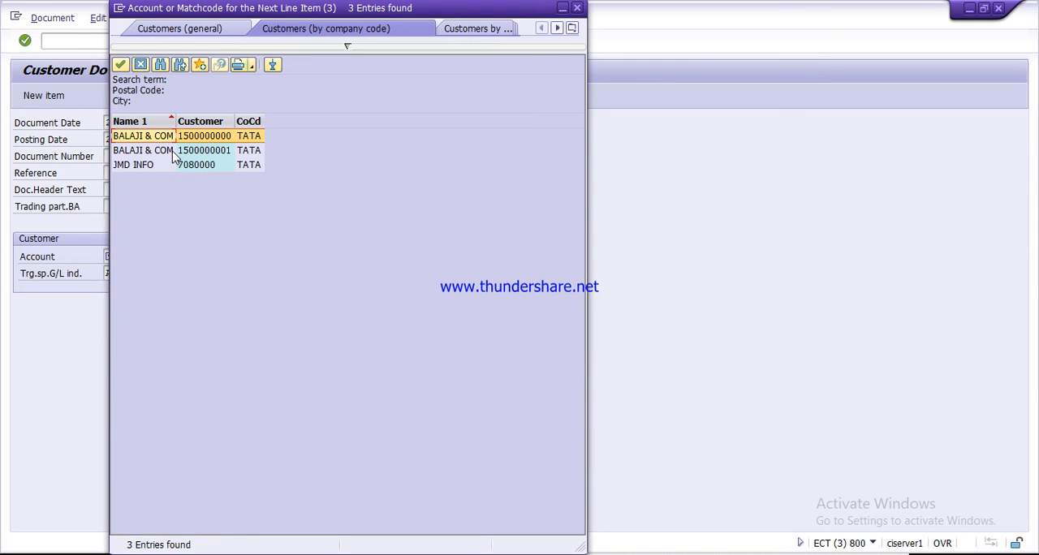
double_click(173, 157)
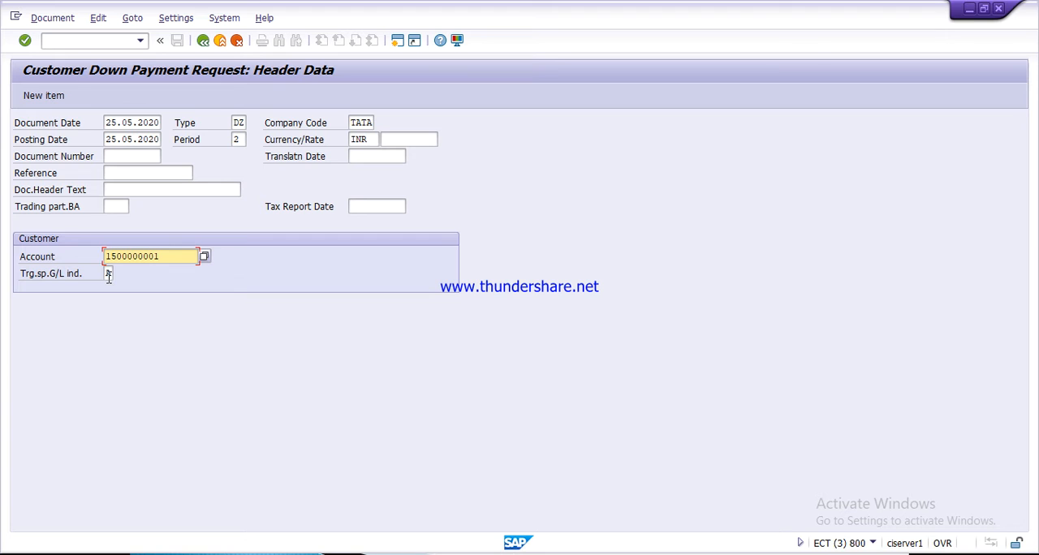
click(108, 275)
text(F)
key(Return)
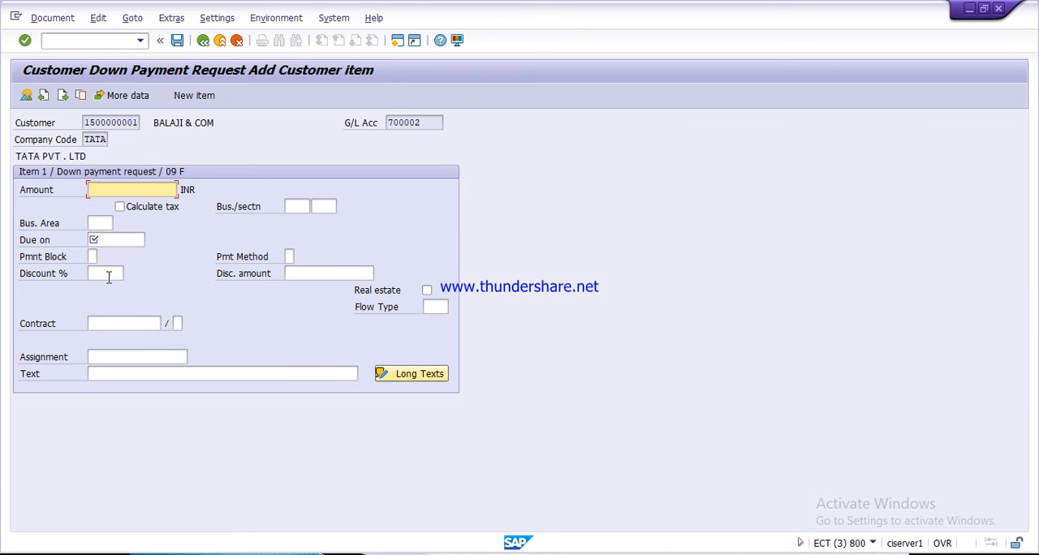
- Enter an amount of 40000 INR and the text "narration" for the down payment request item
text(40000)
click(120, 373)
text(na)
key(Down)
key(Return)
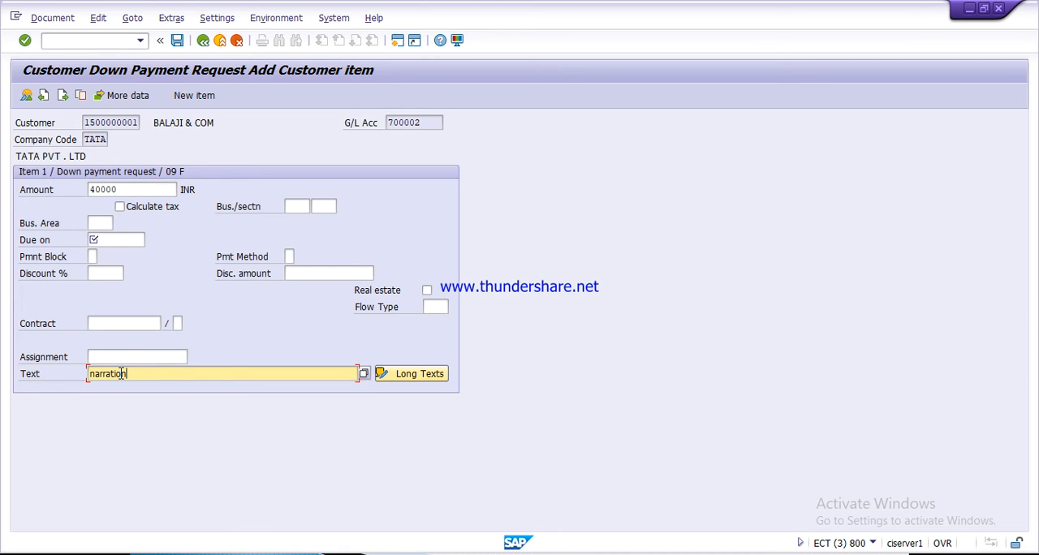
- Set the down payment request item's due date to 25.08.2020
click(130, 236)
text(25)
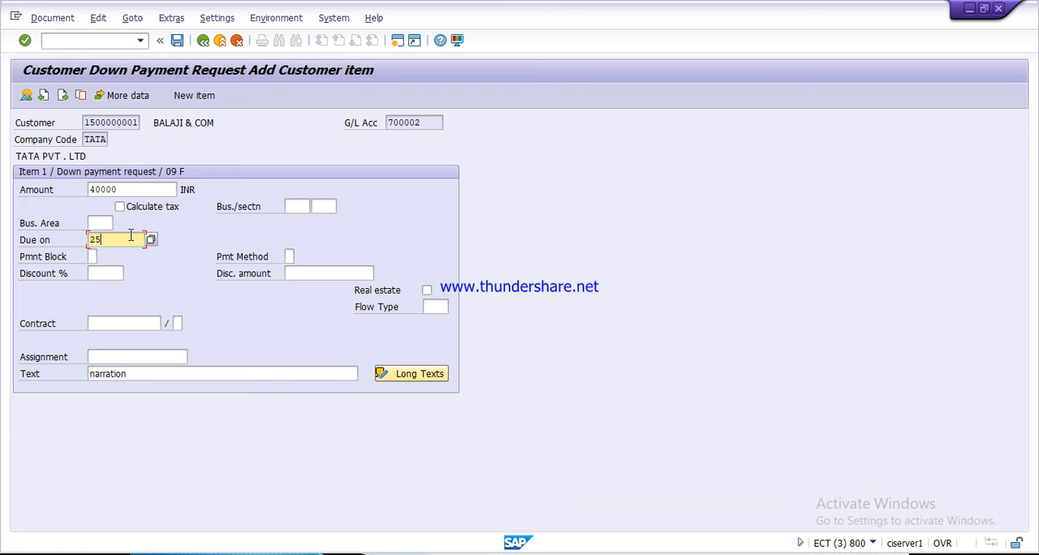
text(.08.2020)
key(Return)
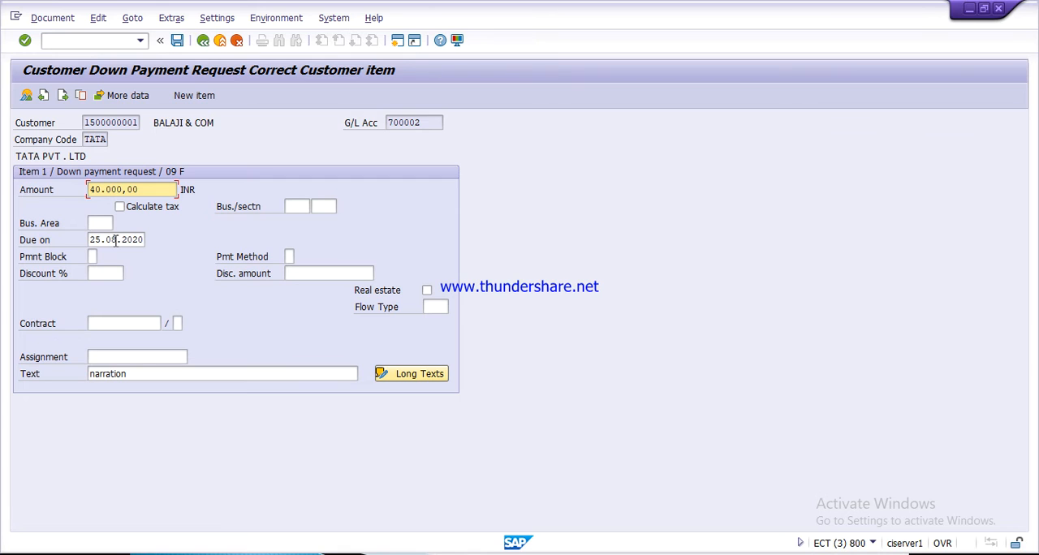
- Correct the item's due date to 25.05.2020 and post the down payment request
click(116, 240)
text(5)
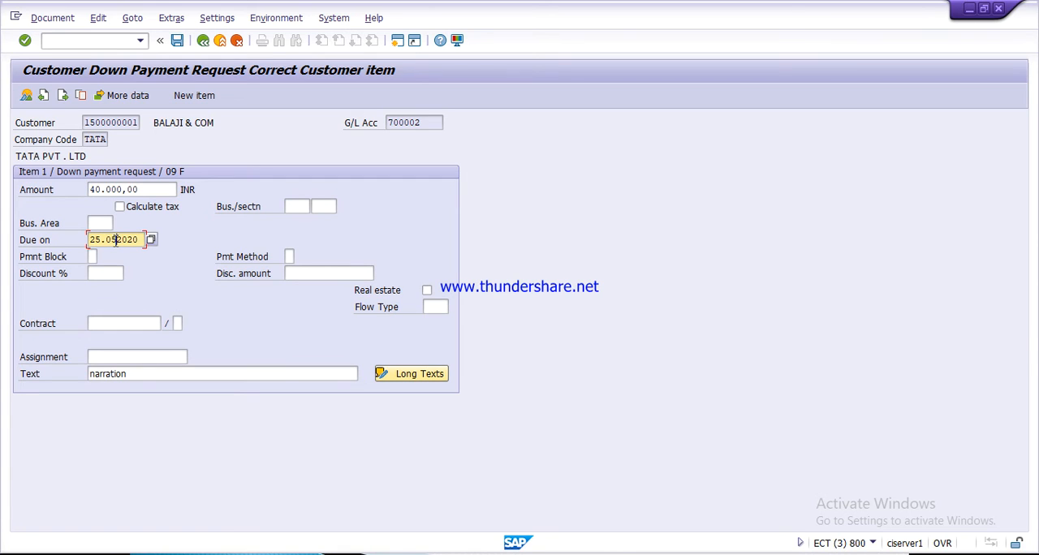
text(.2020)
key(Return)
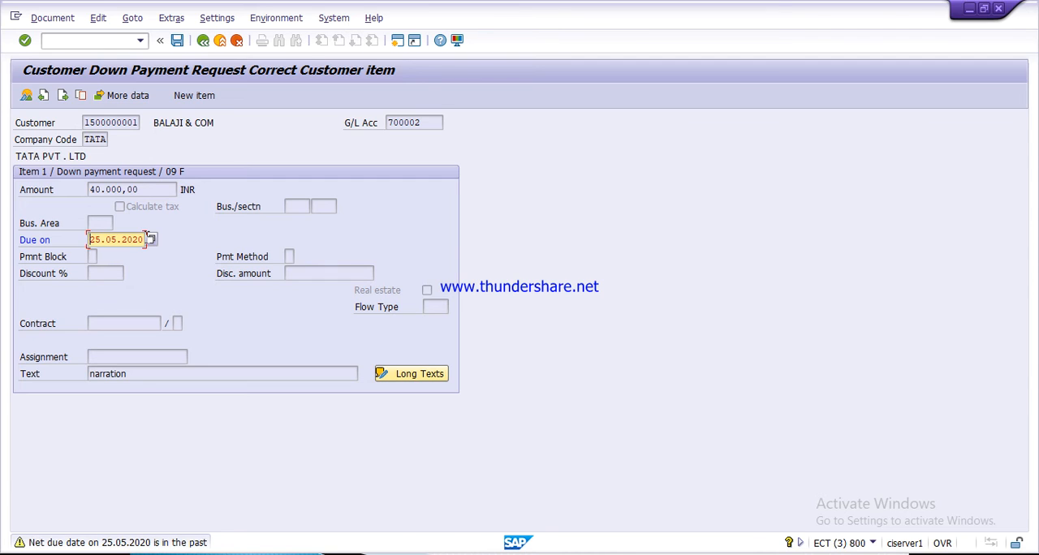
key(Return)
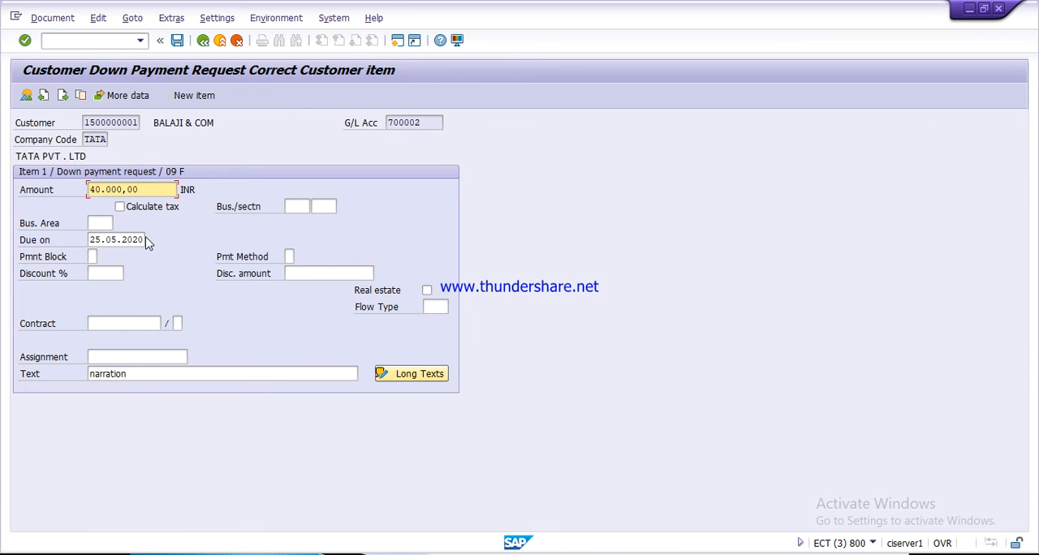
click(178, 42)
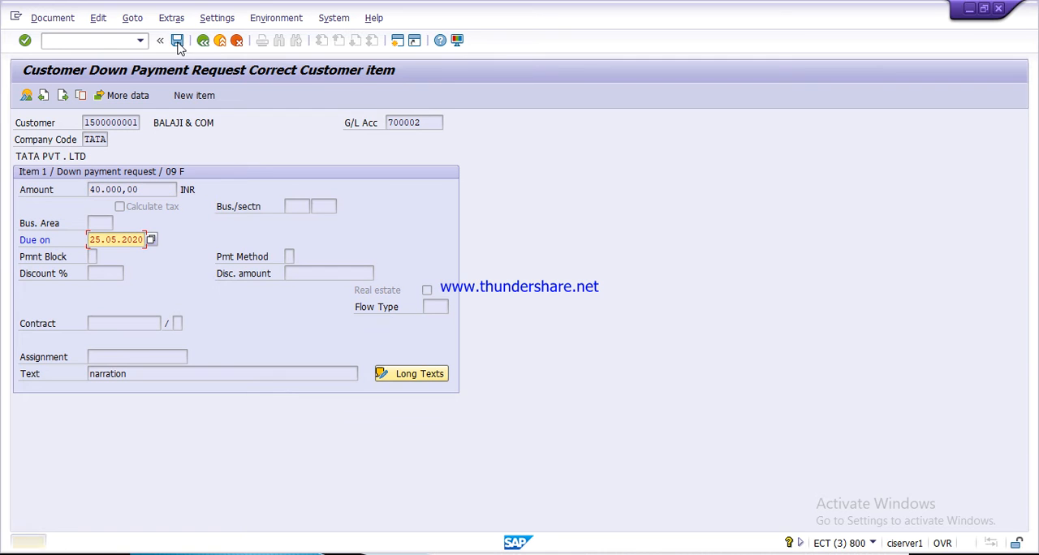
click(178, 42)
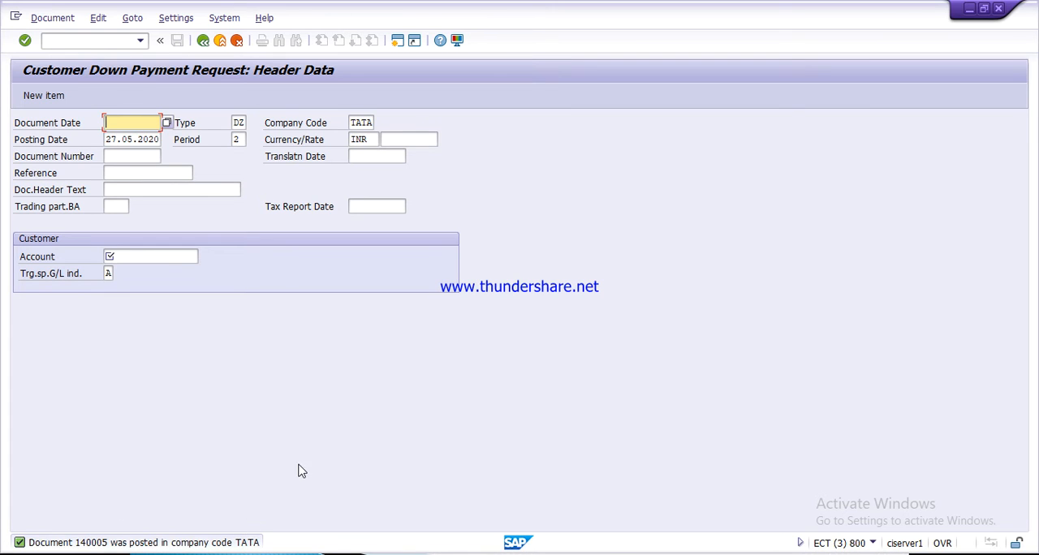
- Check the process slide in PowerPoint, return to SAP, and replace the down payment request screen with transaction F-29
key(alt+Tab)
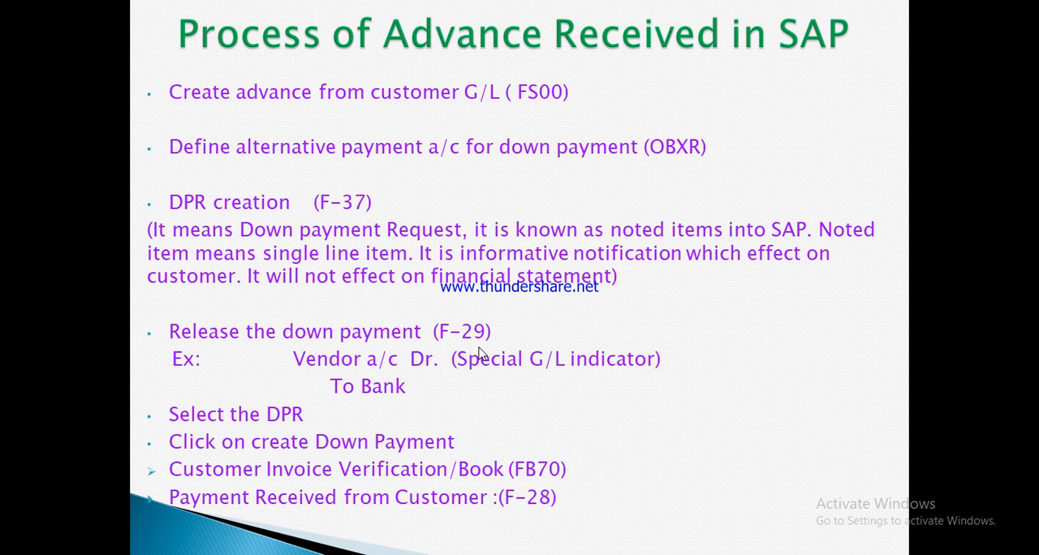
key(alt+Tab)
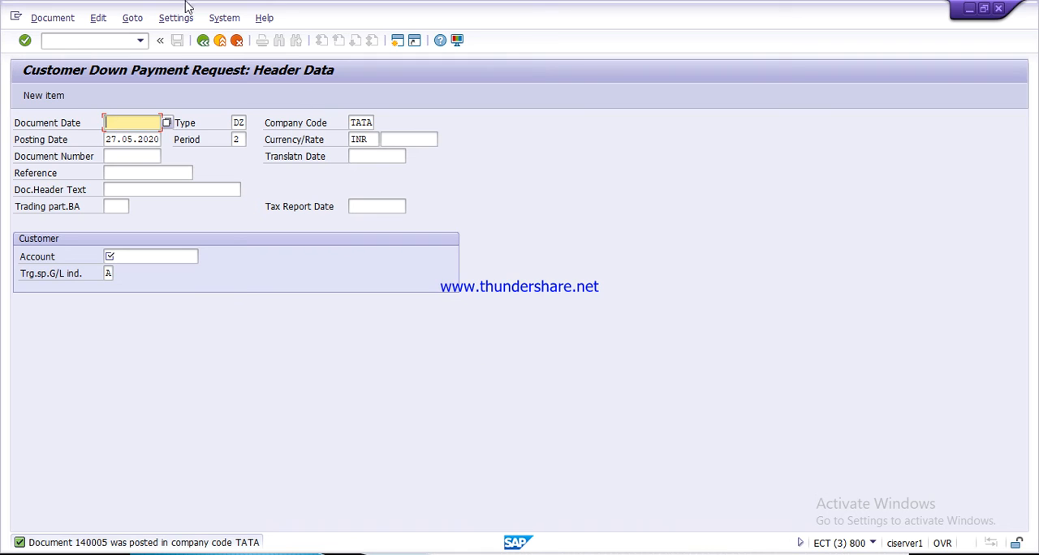
click(220, 40)
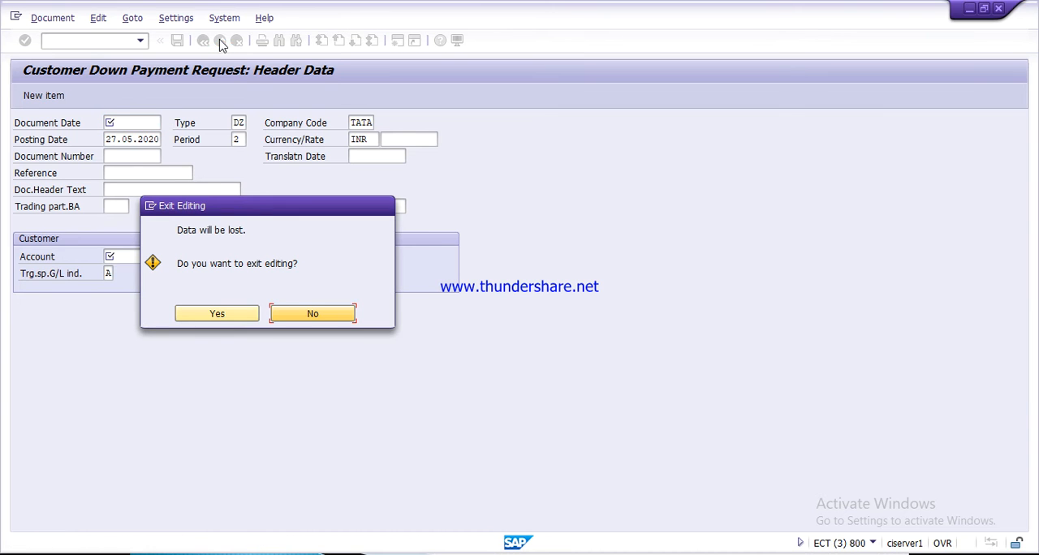
click(245, 318)
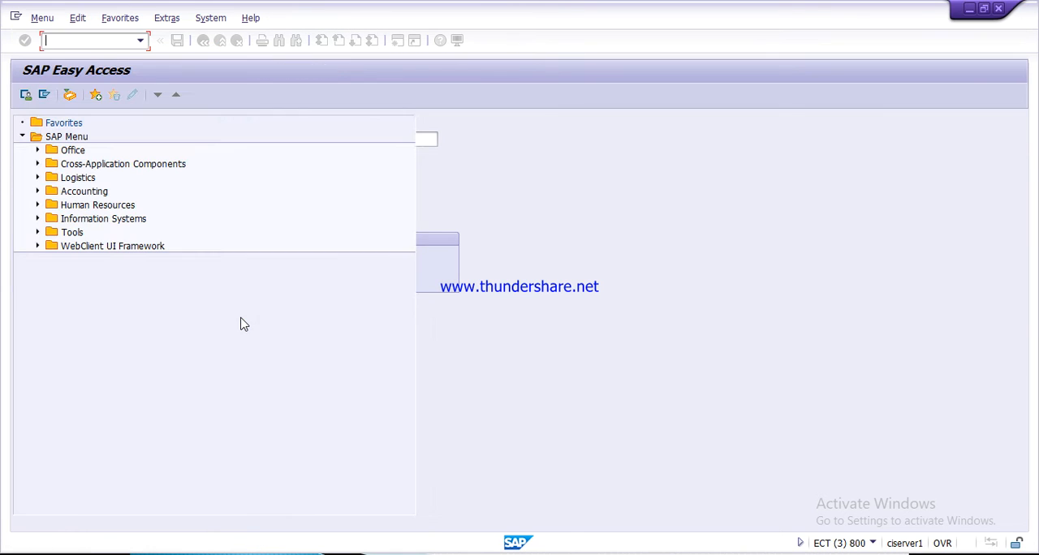
text(f-)
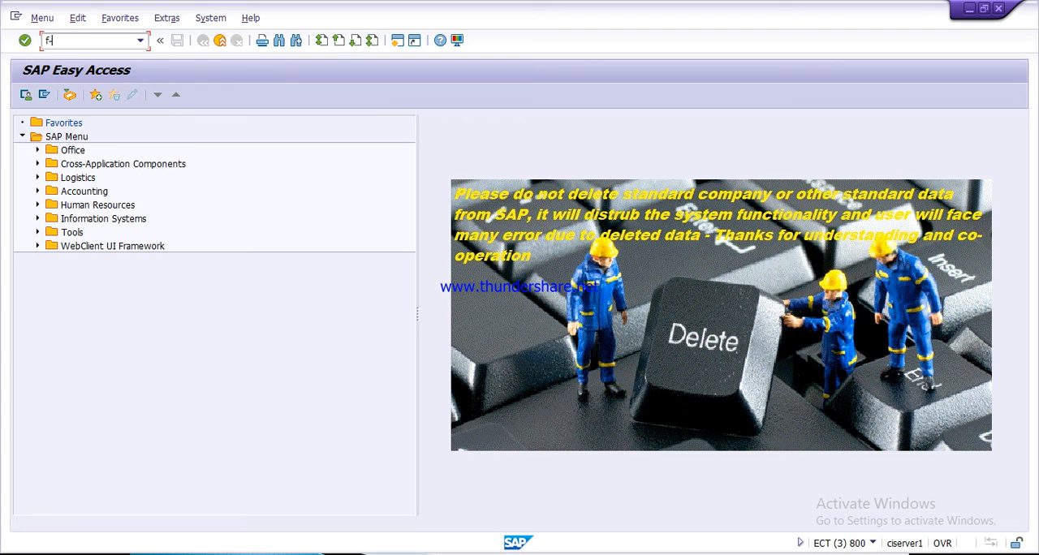
text(29)
key(Return)
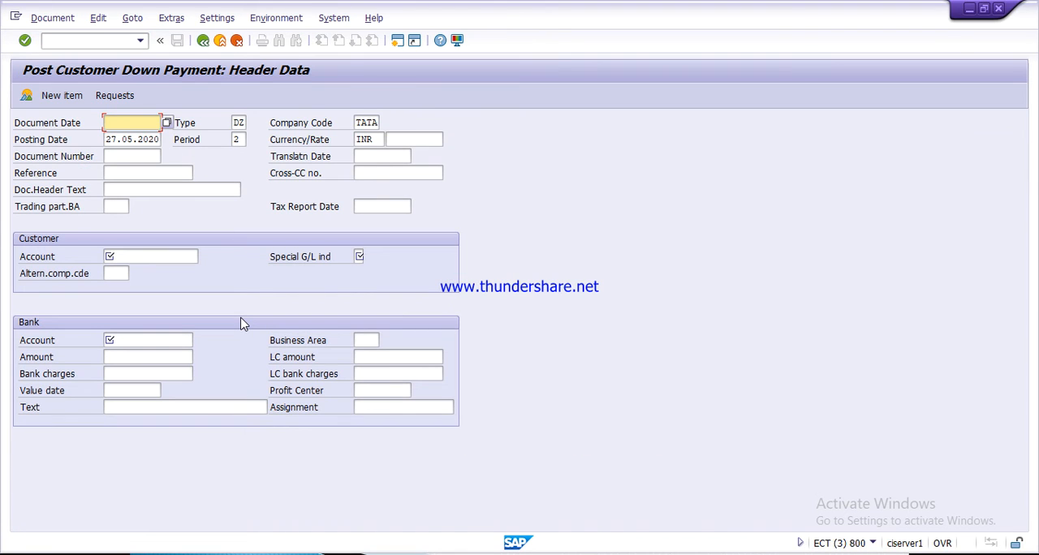
- Set the customer down payment's document date and posting date to 25.05.2020
text(2)
key(Down)
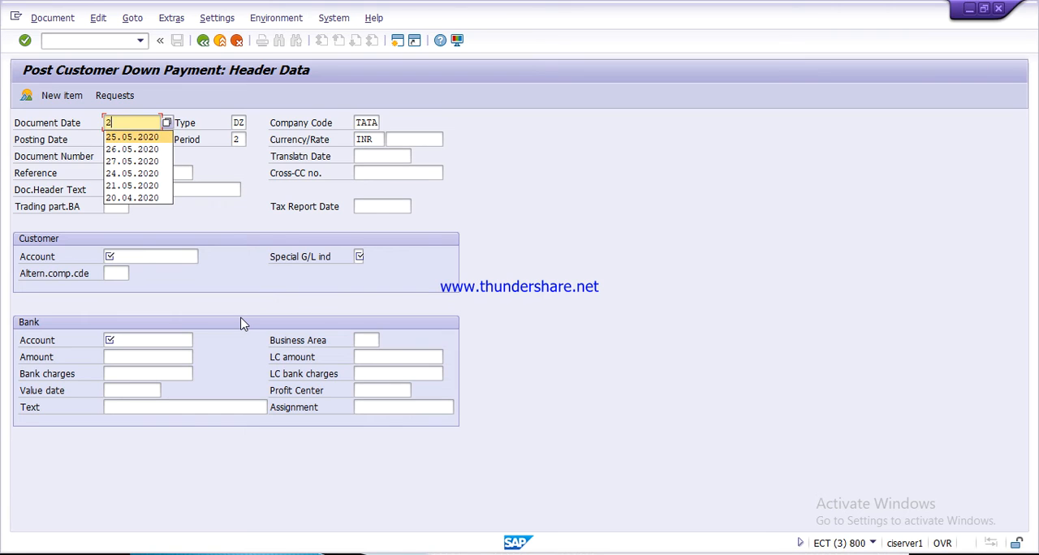
key(Return)
key(Tab)
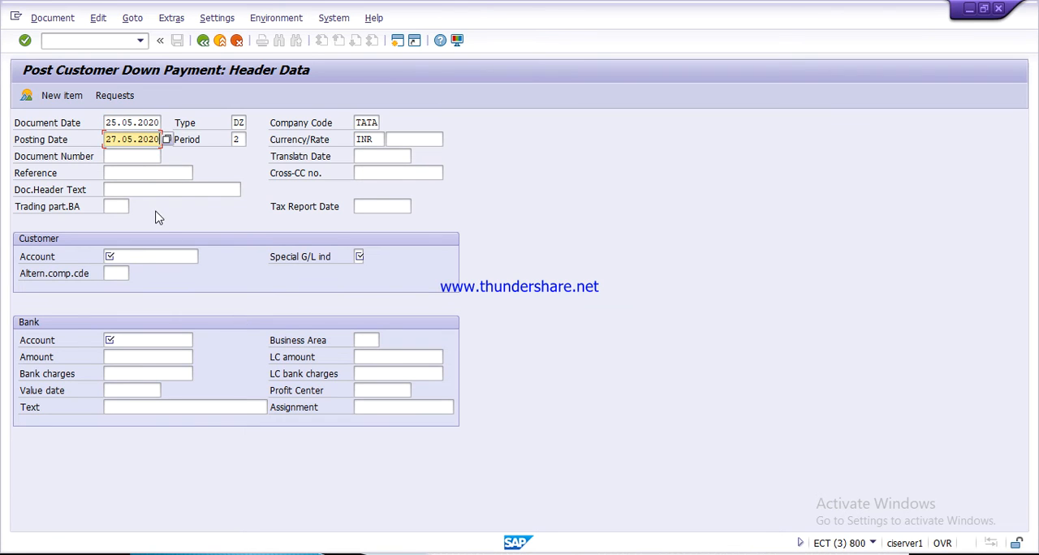
click(115, 141)
text(5)
- Select the second BALAJI & COM customer as the customer account and set special G/L indicator A for the down payment
click(161, 256)
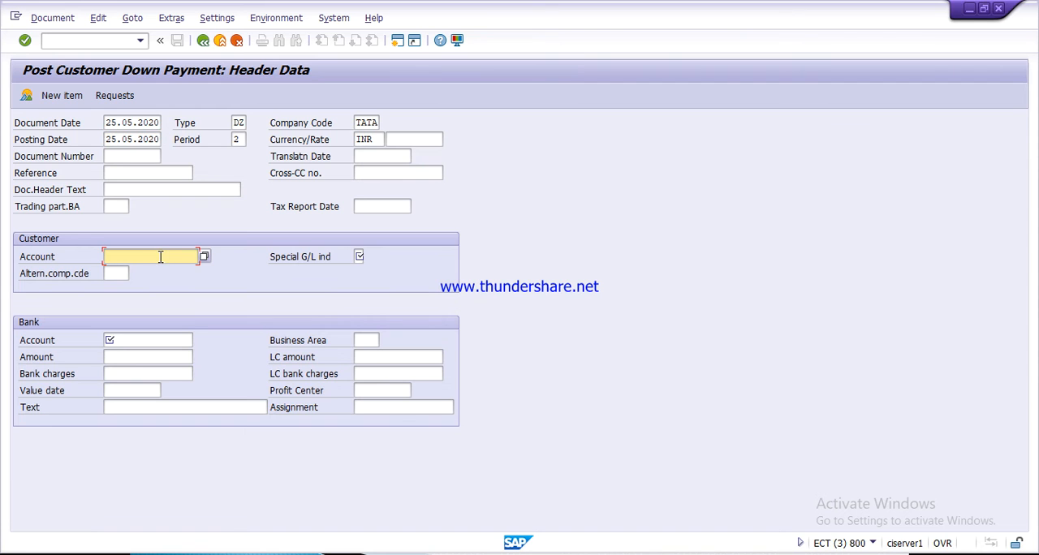
key(F4)
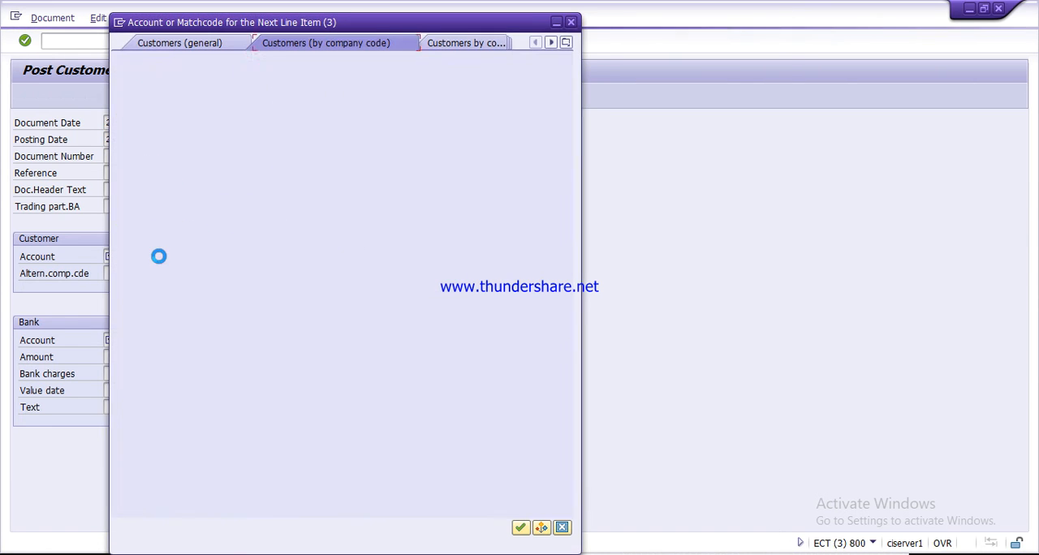
key(Return)
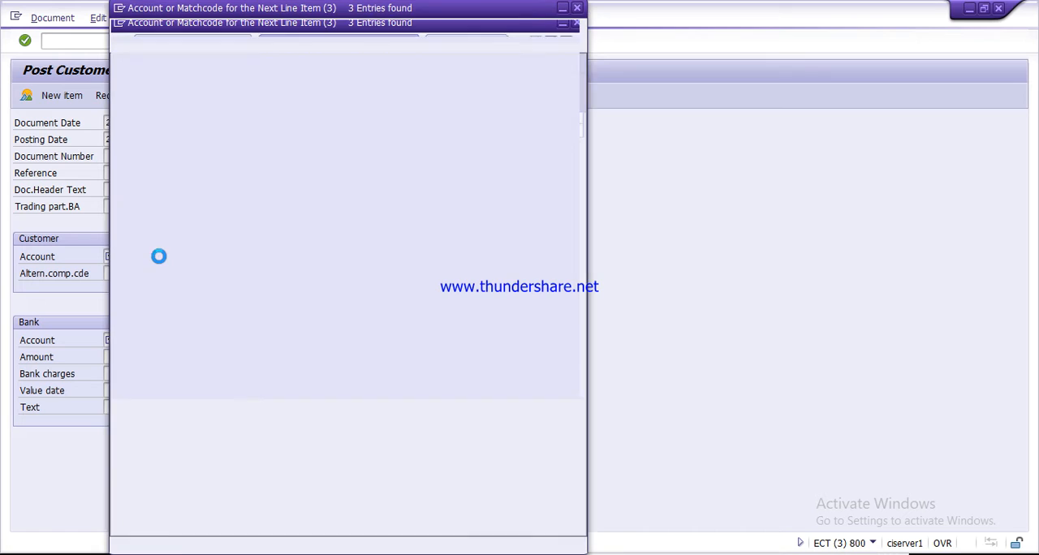
key(Down)
key(Return)
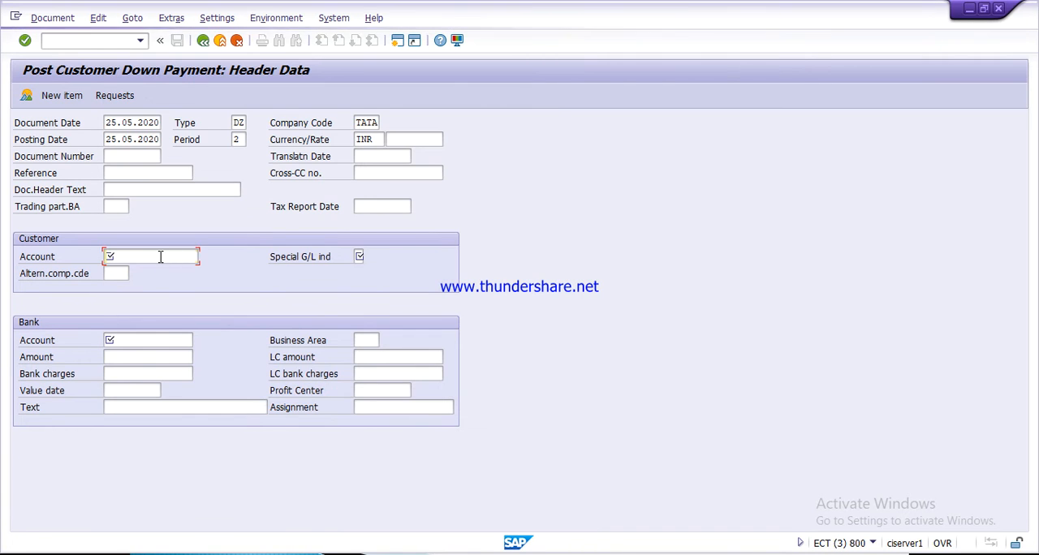
click(359, 257)
text(a)
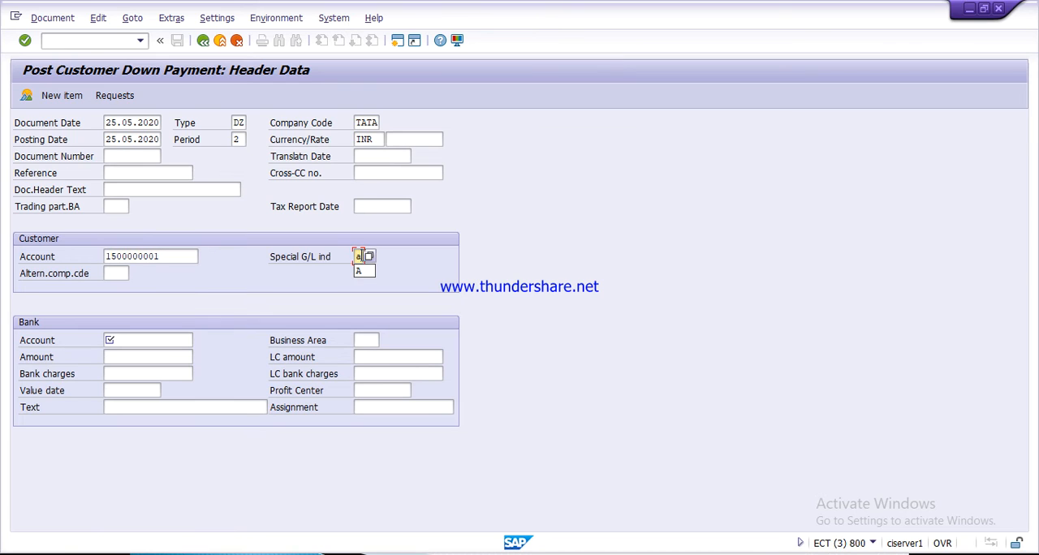
click(364, 271)
- Select the SBI incoming G/L account as the bank account for the down payment
click(155, 341)
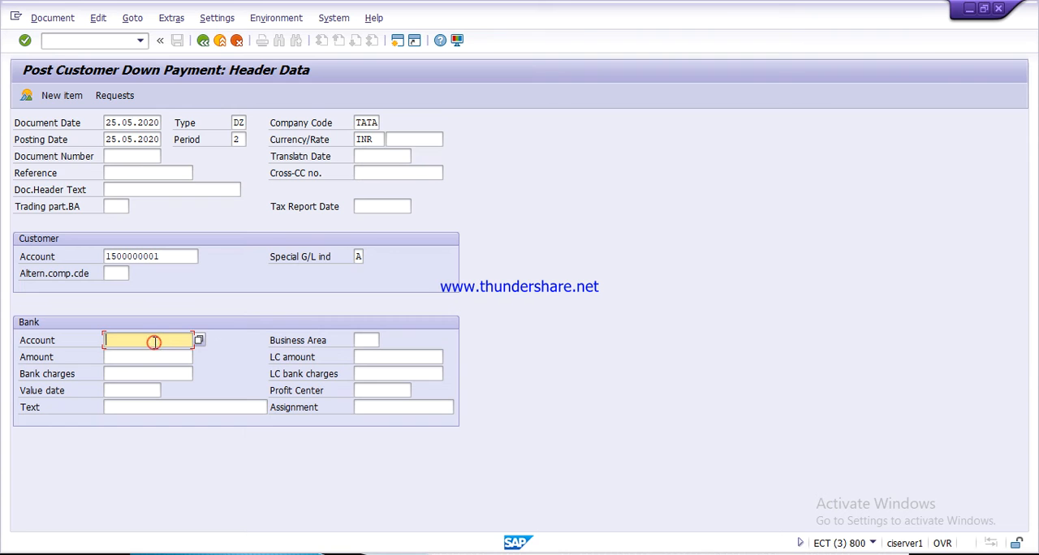
key(F4)
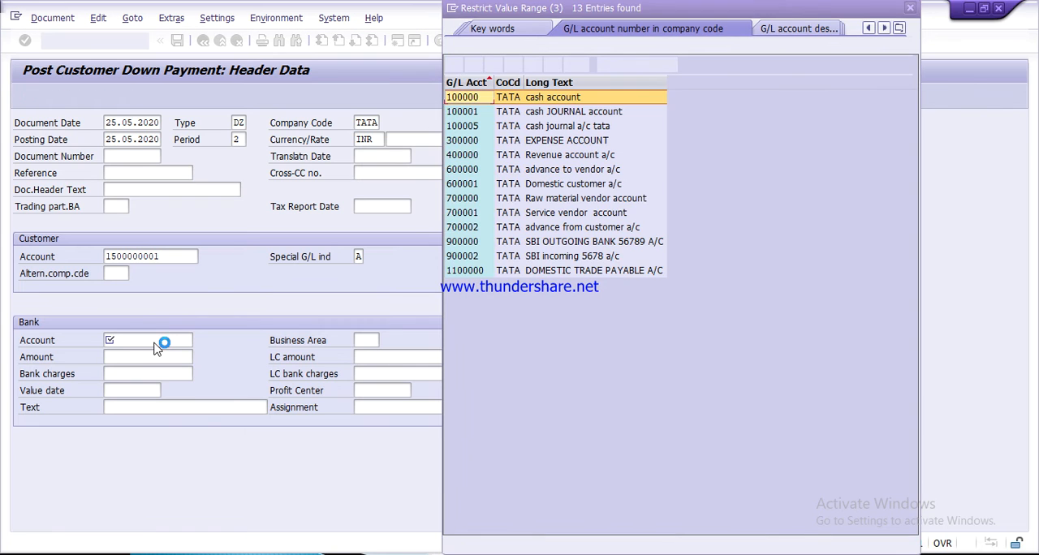
key(Down)
key(Down)
key(Down)
key(Down)
key(Down)
key(Down)
key(Down)
key(Down)
key(Down)
key(Down)
key(Down)
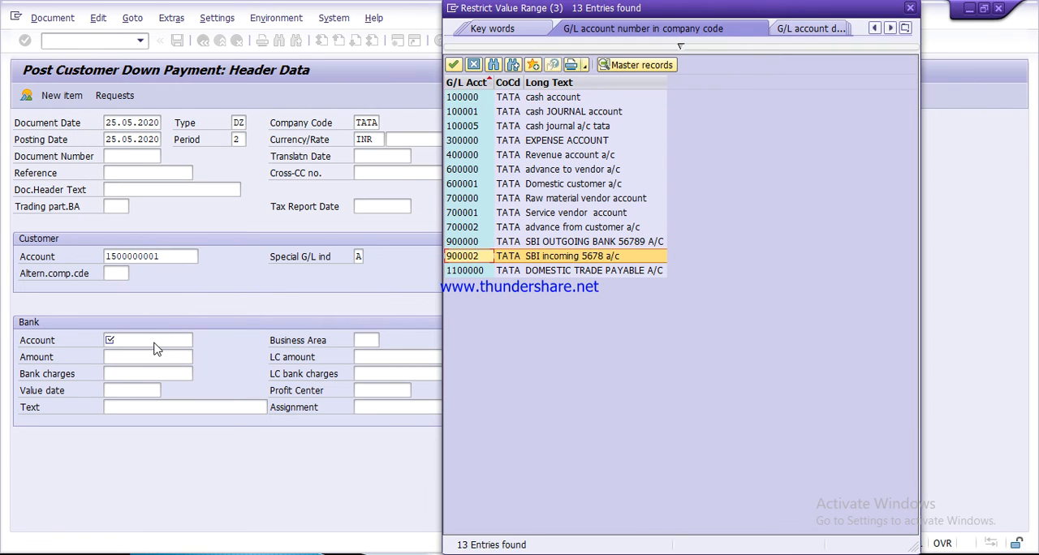
key(Return)
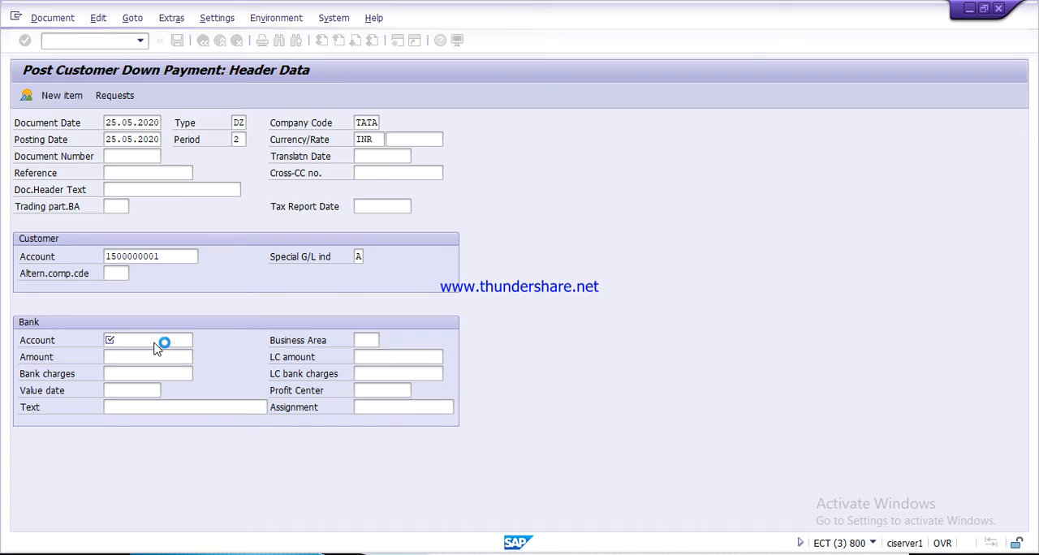
- Enter a bank amount of 40000 and a value date of 25.05.2020 for the customer down payment
key(Tab)
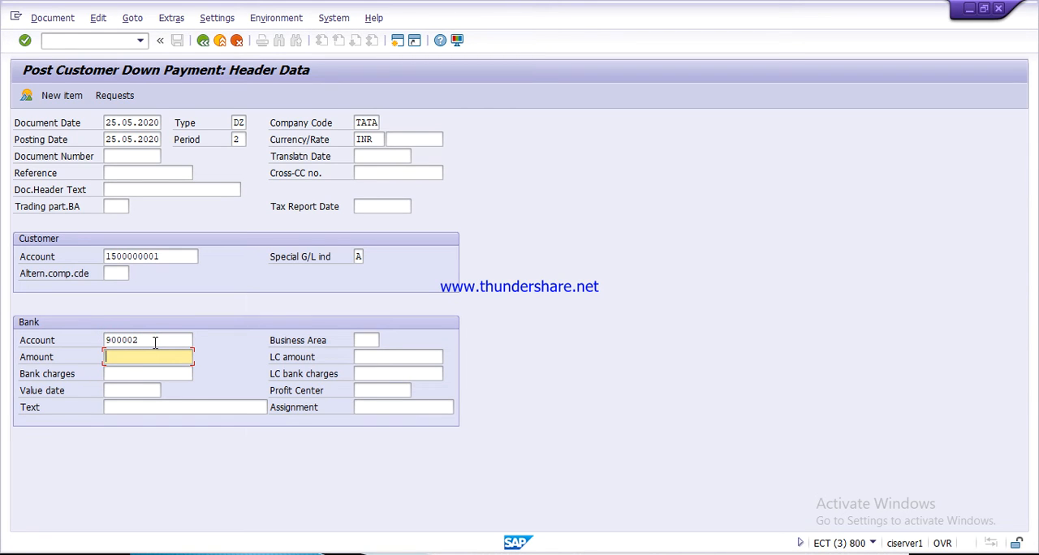
text(40000)
key(Tab)
key(Tab)
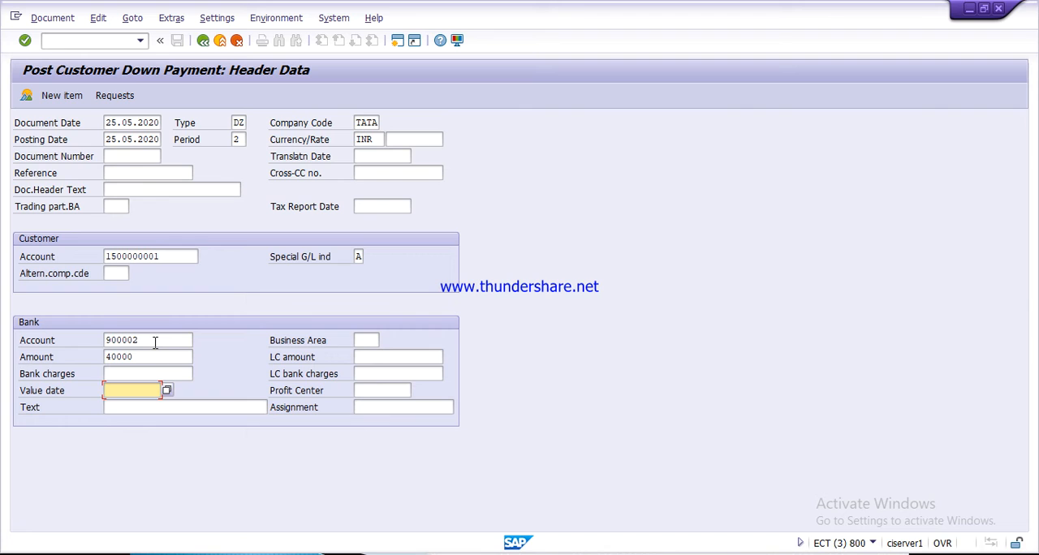
text(2)
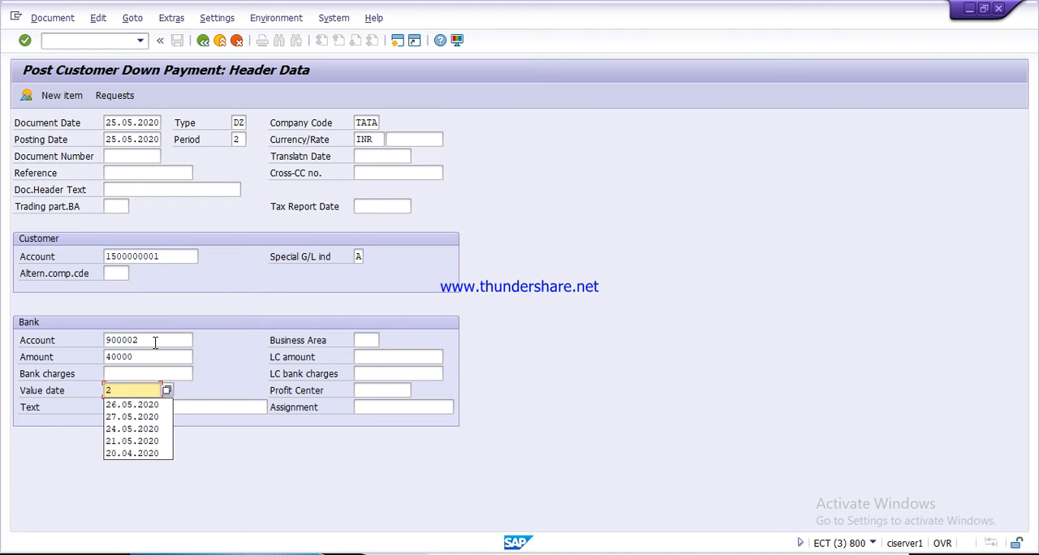
text(5.)
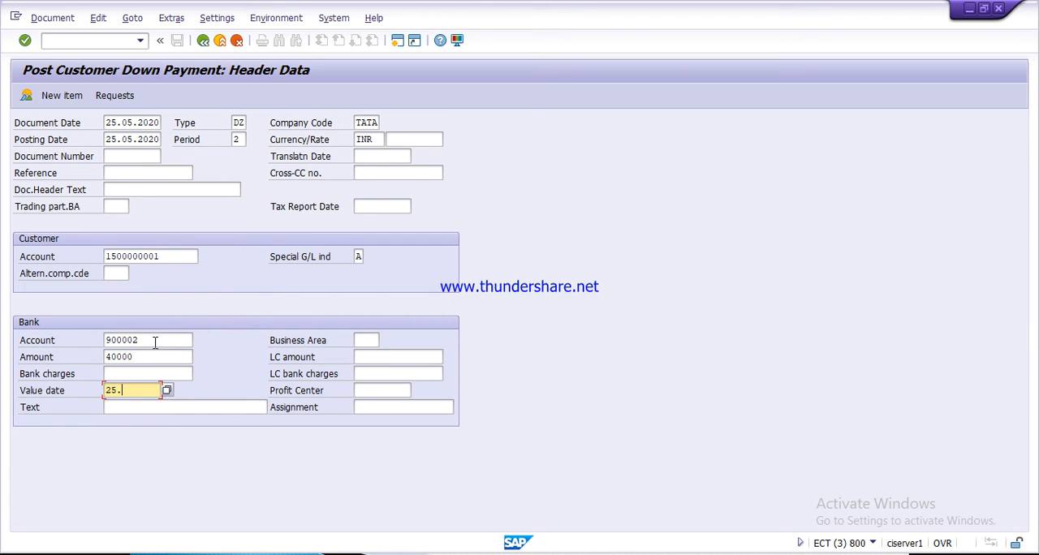
text(05.2020)
- Enter the bank item text "narration" and proceed to the customer item of the down payment
click(177, 405)
text(n)
key(Down)
key(Return)
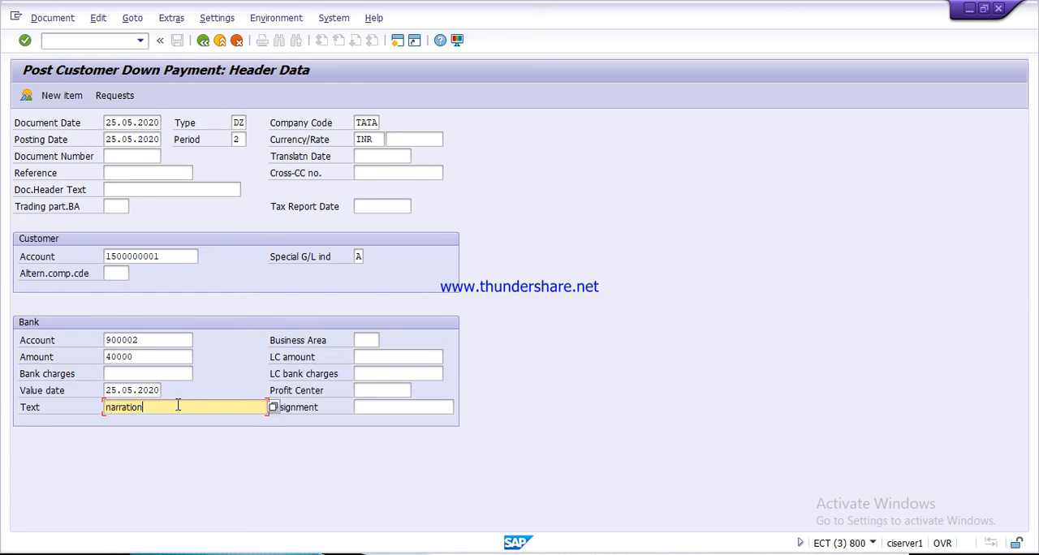
key(Return)
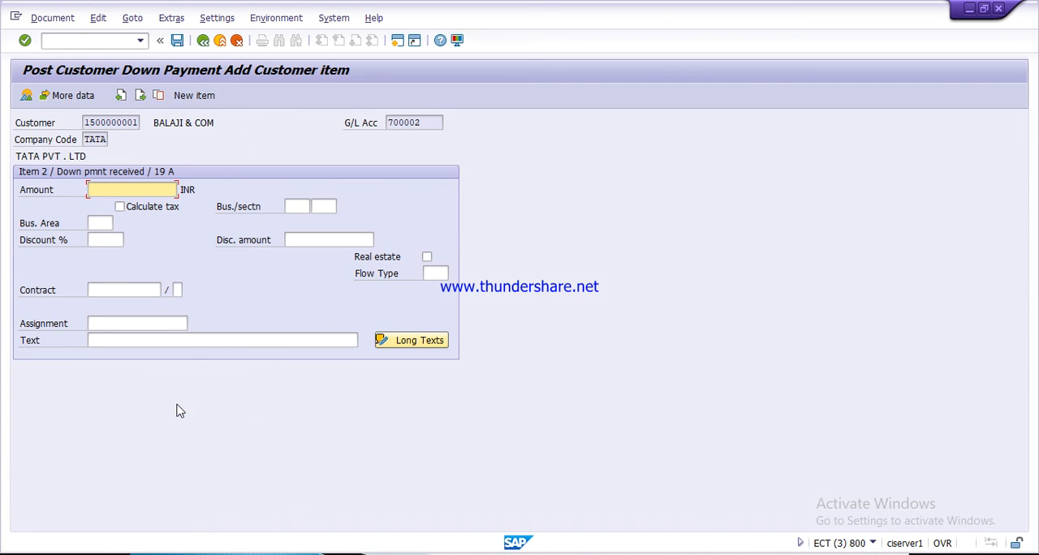
- Set the customer item's amount to 40000 INR with the text "narration" and validate the entry
text(40000)
key(Down)
key(Down)
key(Down)
key(Down)
key(Down)
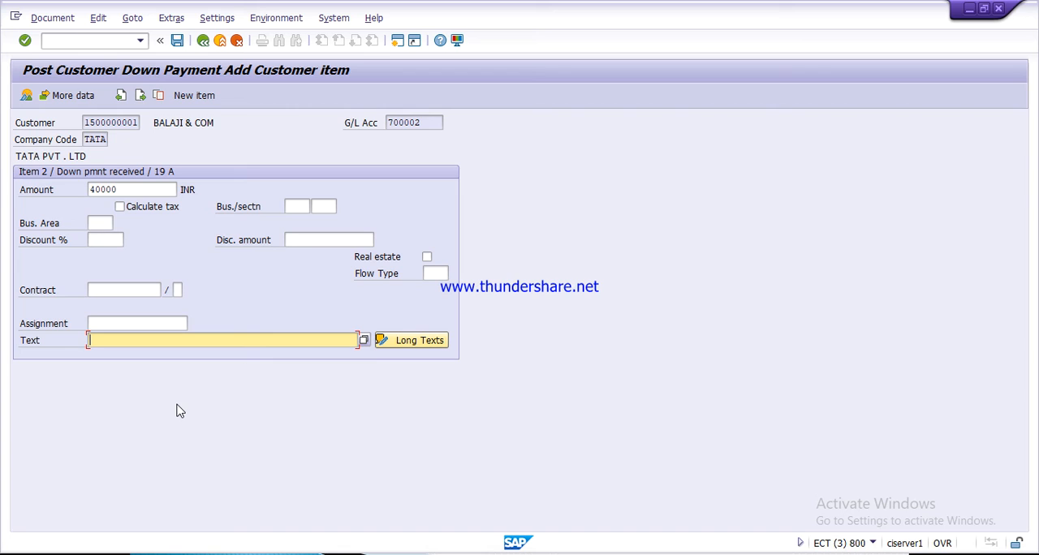
text(n)
key(Down)
key(Return)
key(Return)
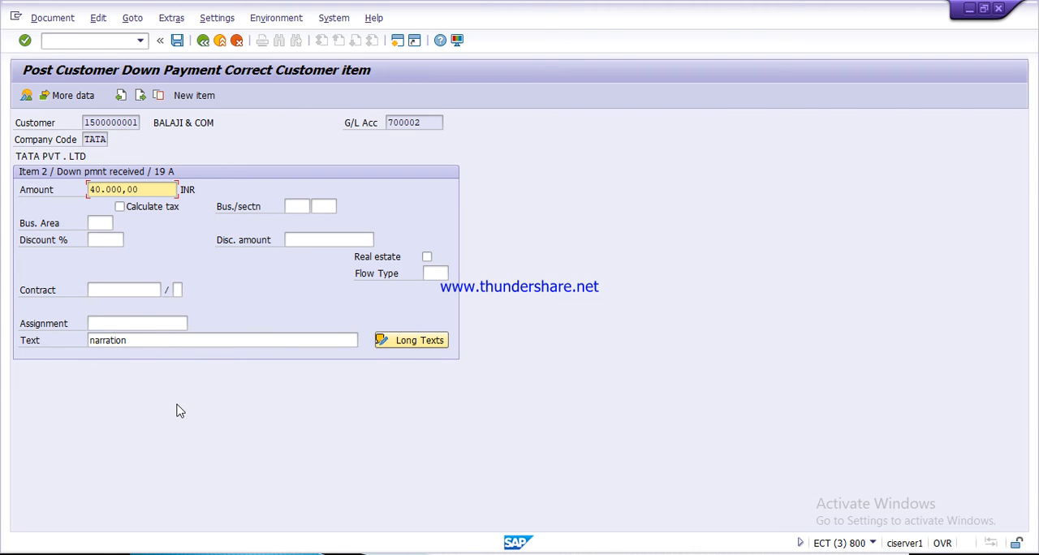
- Post the customer down payment and exit the transaction without entering another document
click(178, 42)
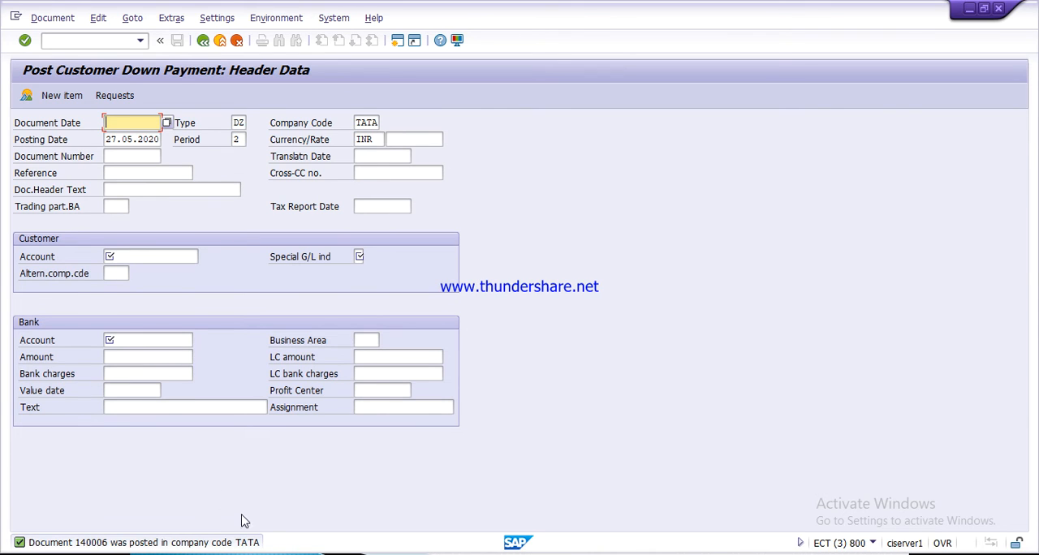
click(203, 41)
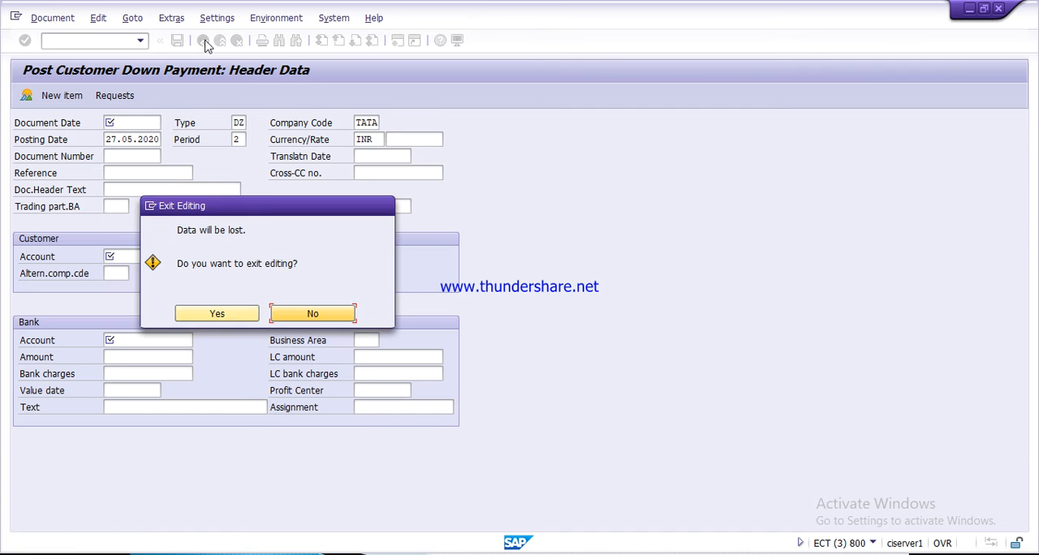
click(241, 312)
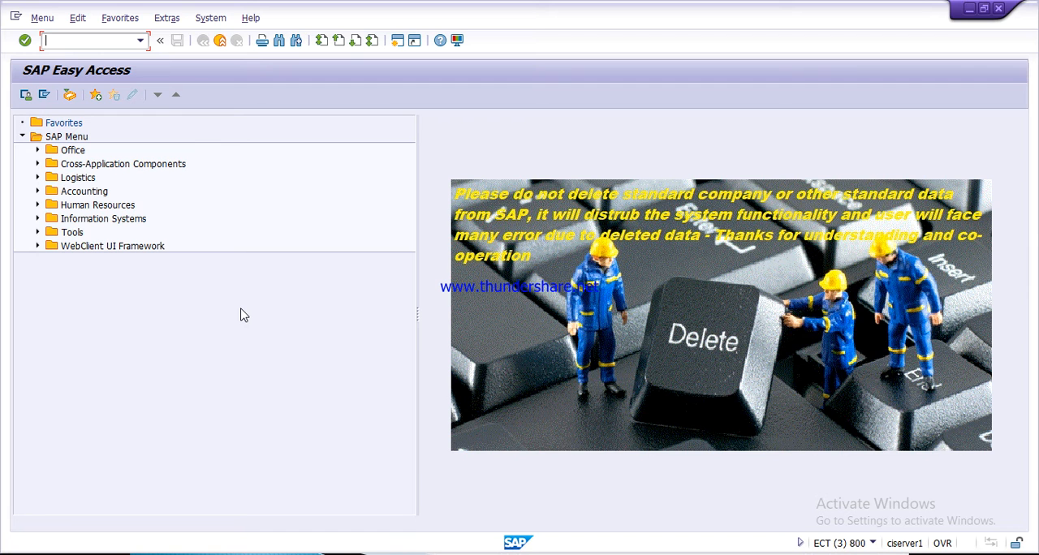
- Switch to PowerPoint to check the remaining stages on the advance process slide, and return to SAP
key(alt+Tab)
key(Tab)
key(Tab)
key(Tab)
key(Tab)
key(Tab)
key(Tab)
key(Tab)
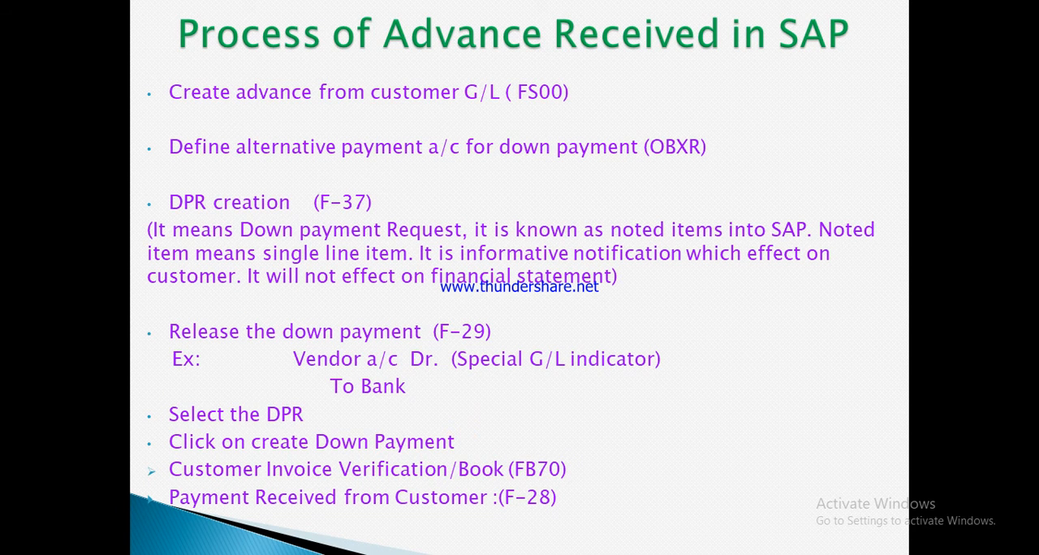
key(alt+Tab)
key(alt+Tab)
key(alt+Tab)
key(alt+Tab)
key(alt+Tab)
key(alt+Tab)
key(alt+Tab)
key(alt+Tab)
key(alt+Tab)
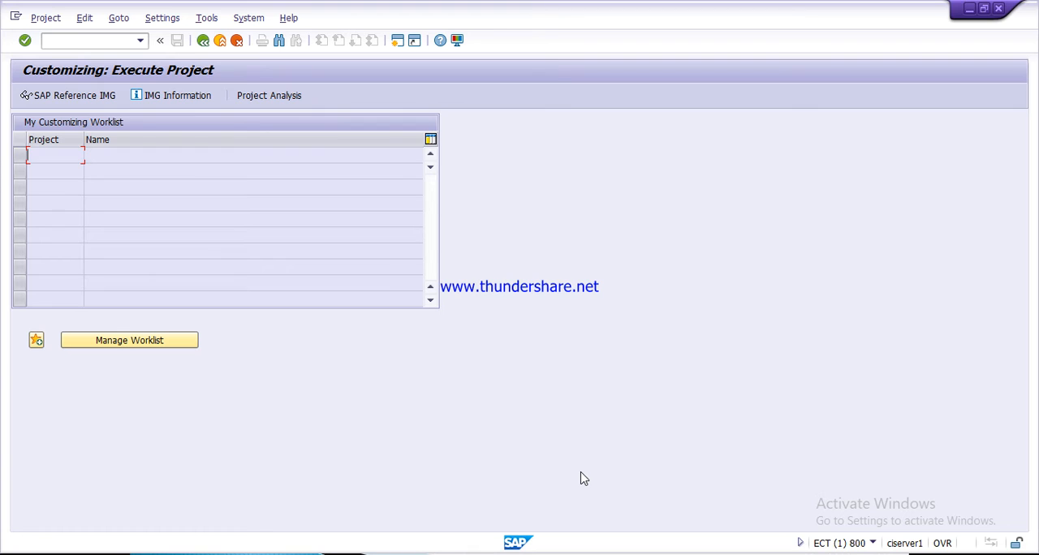
- Open transaction FB70 for entering a customer invoice in a new session
click(77, 46)
text(/ofb70)
key(Return)
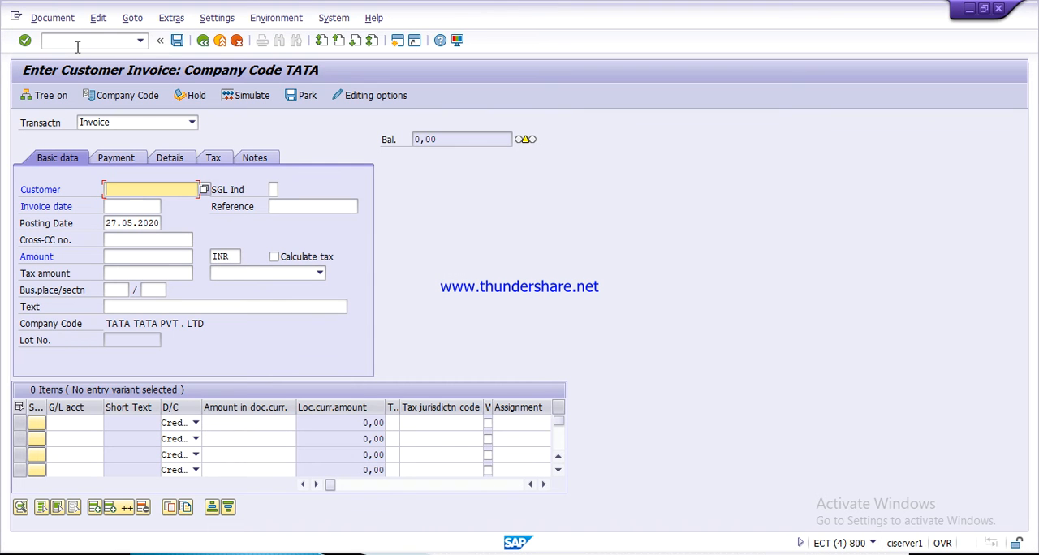
- Look up the customers of company code TATA and select the second BALAJI & COM customer for the invoice
key(F4)
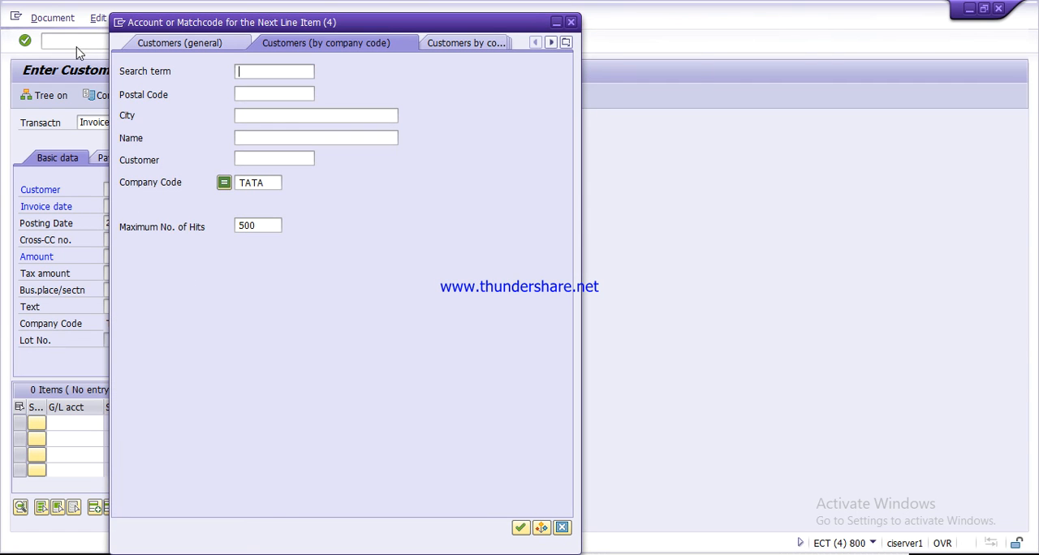
key(Return)
key(Down)
key(Return)
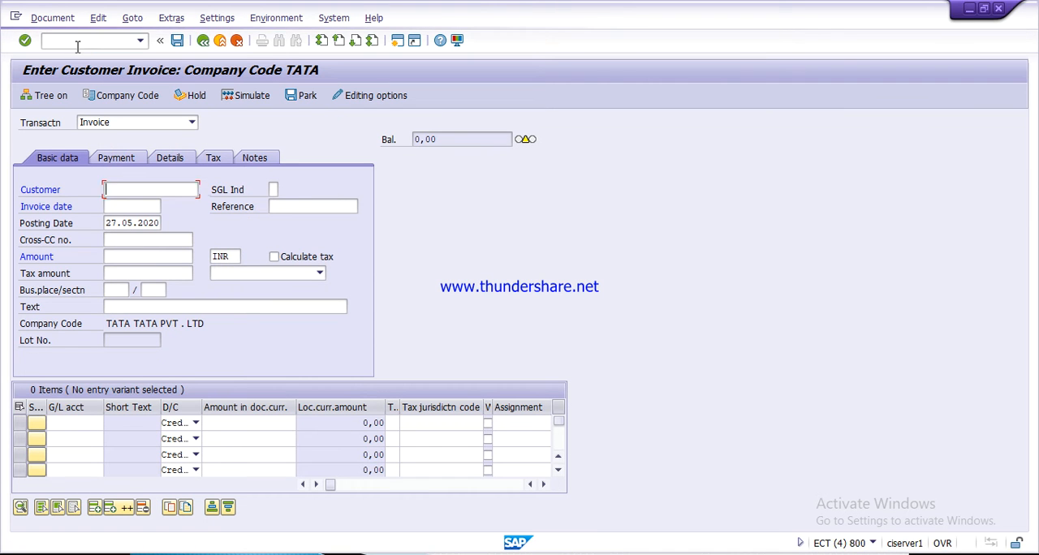
- Set the customer invoice's invoice date and posting date to 25.05.2020
text(2)
key(Down)
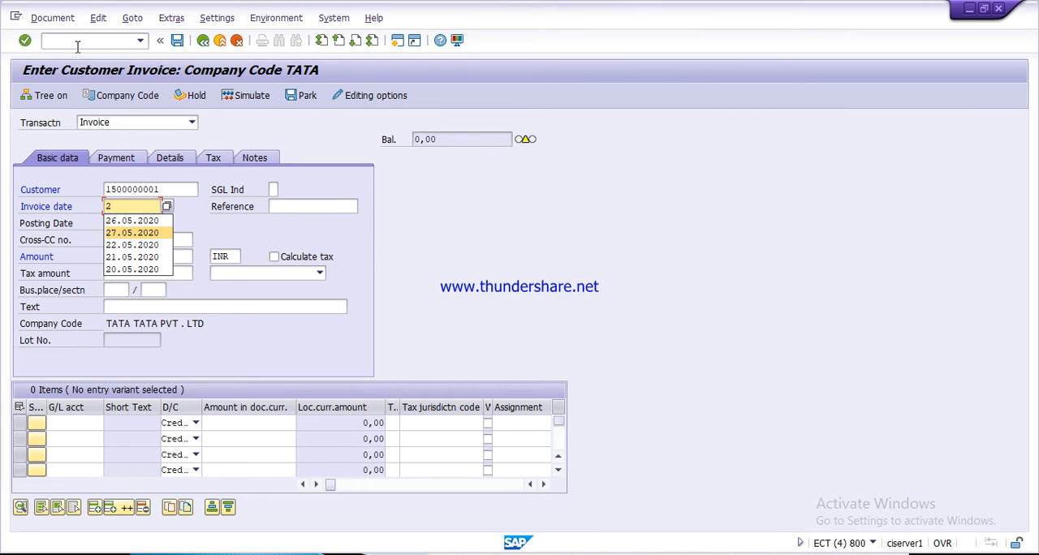
key(Down)
key(Up)
key(Up)
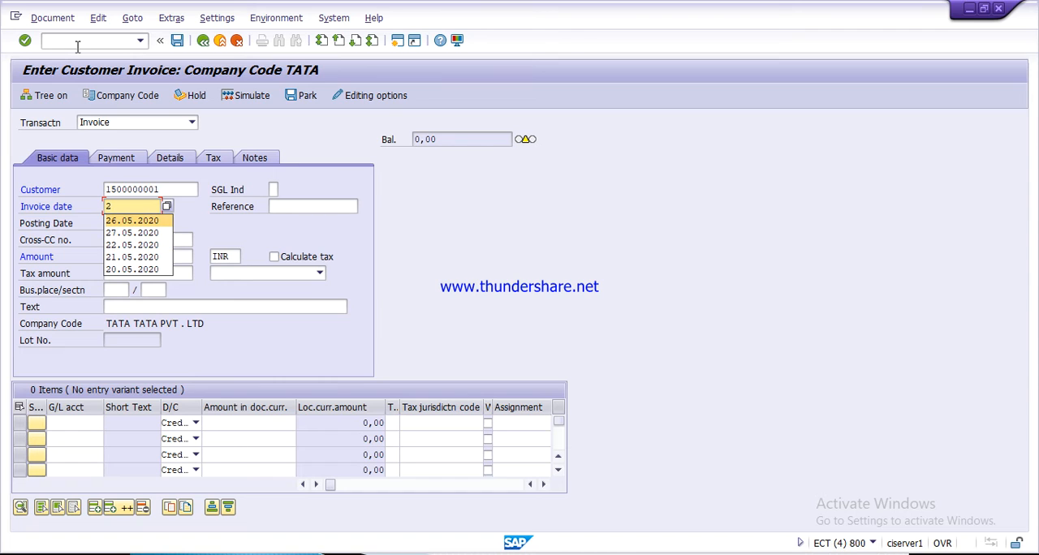
text(5.)
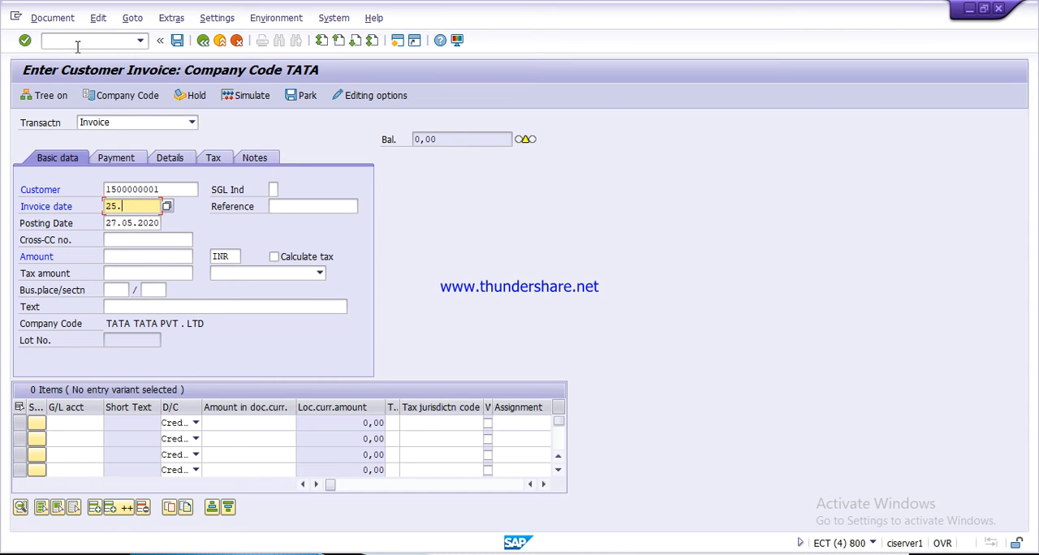
text(05.2020)
key(Down)
key(Left)
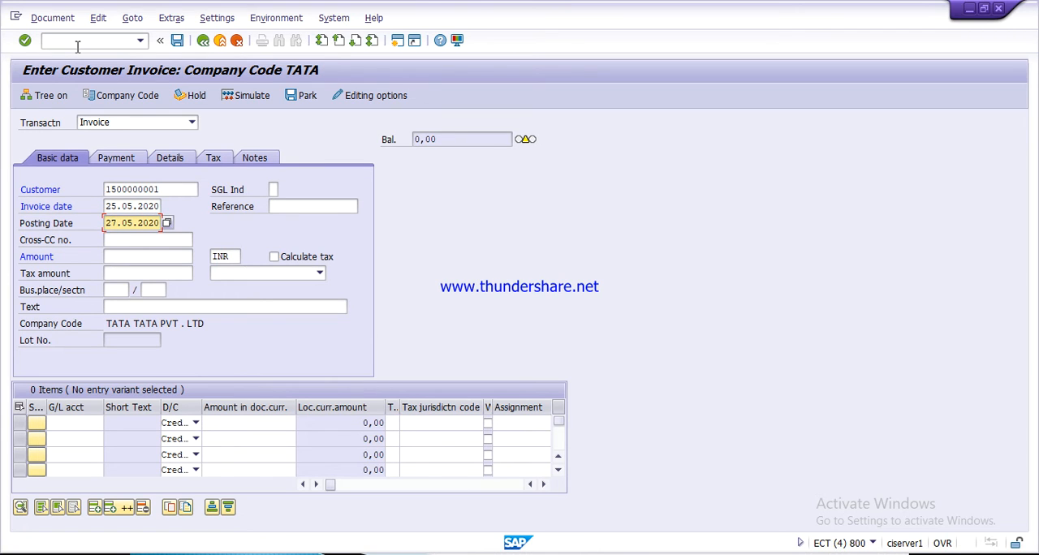
text(5)
- Set the invoice amount to 400000 INR and enter the header text "narration"
click(162, 255)
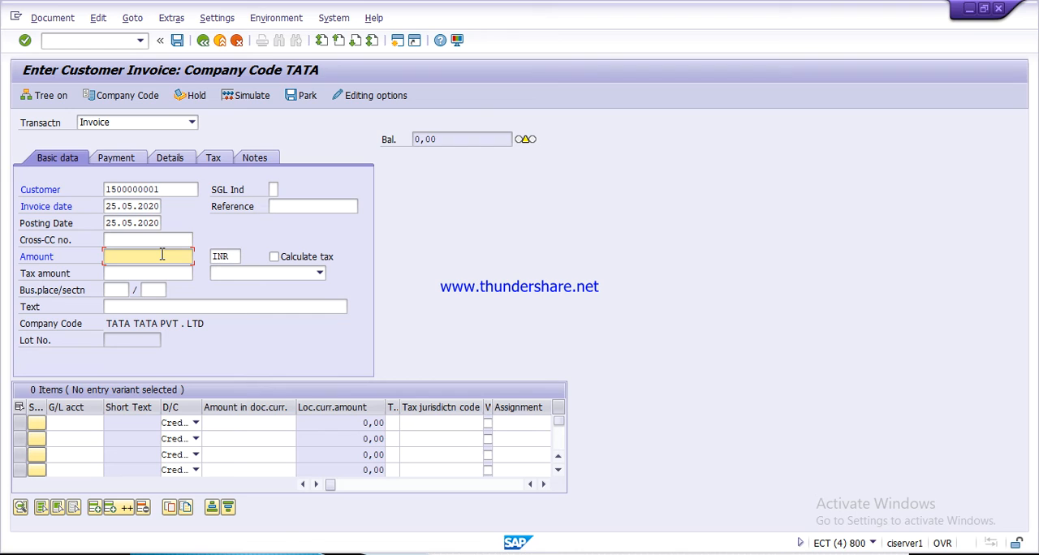
text(400000)
key(Tab)
key(Tab)
key(Tab)
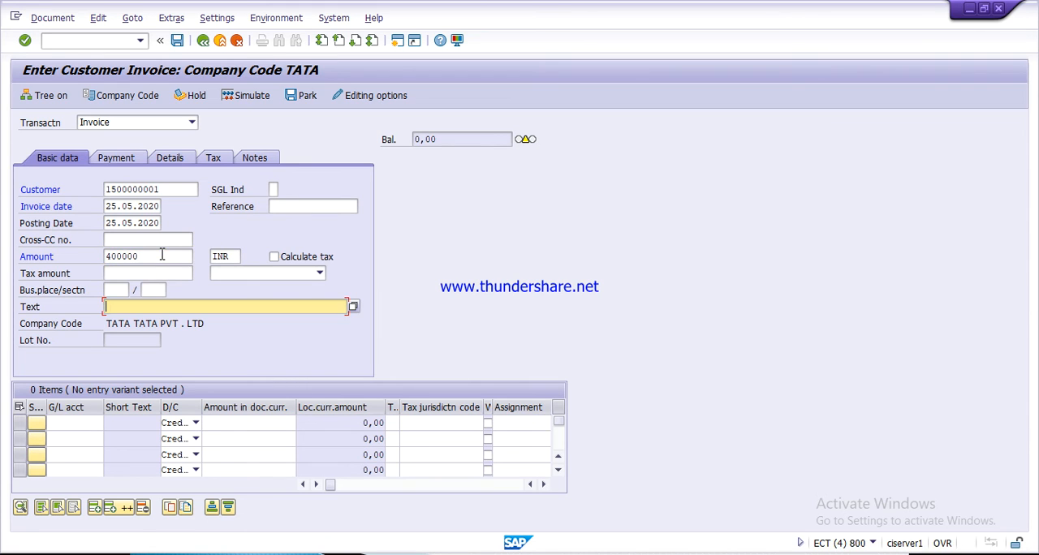
text(n)
key(Down)
key(Return)
- Select the Revenue account a/c from the company code's G/L accounts for the first invoice line item
click(91, 423)
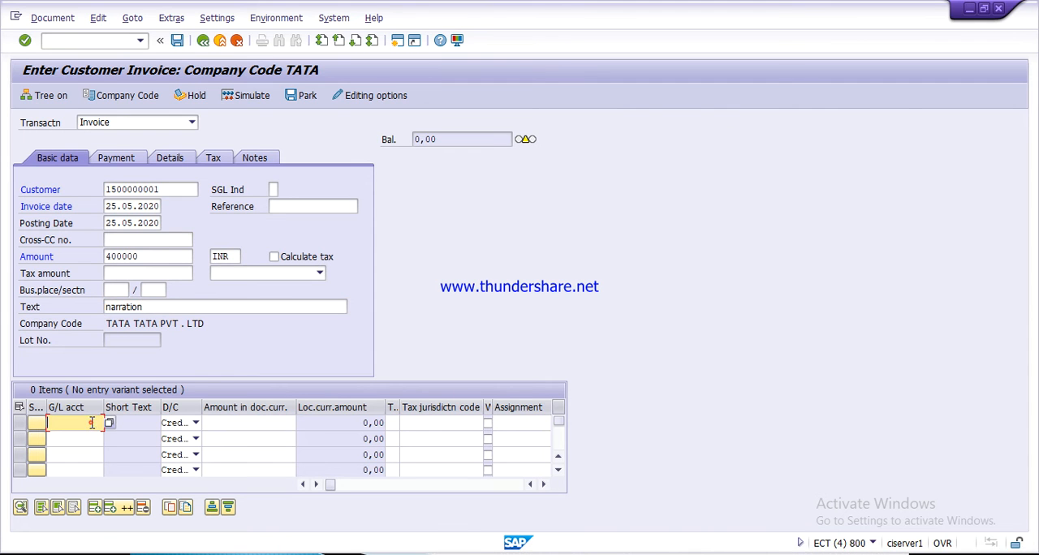
key(F4)
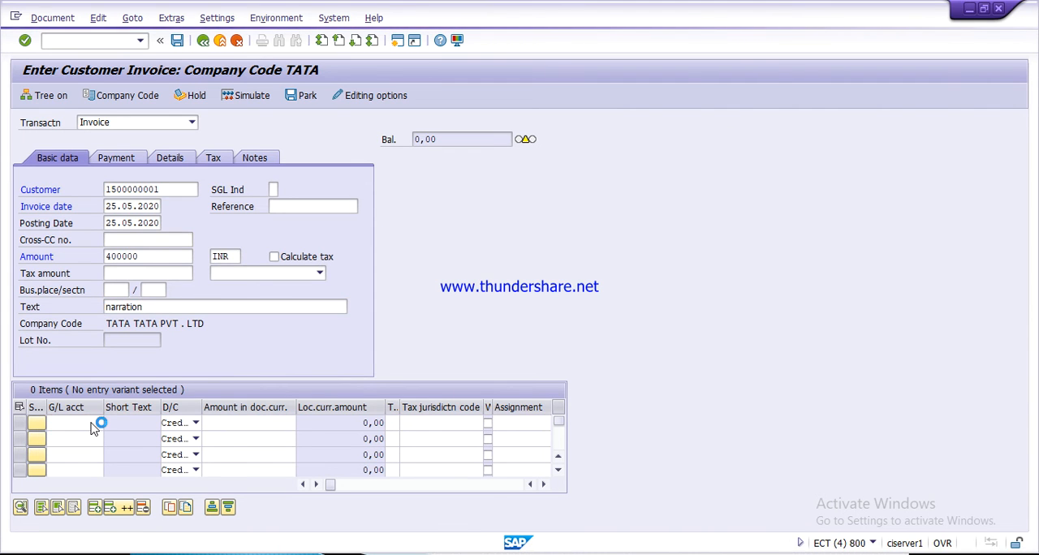
key(Return)
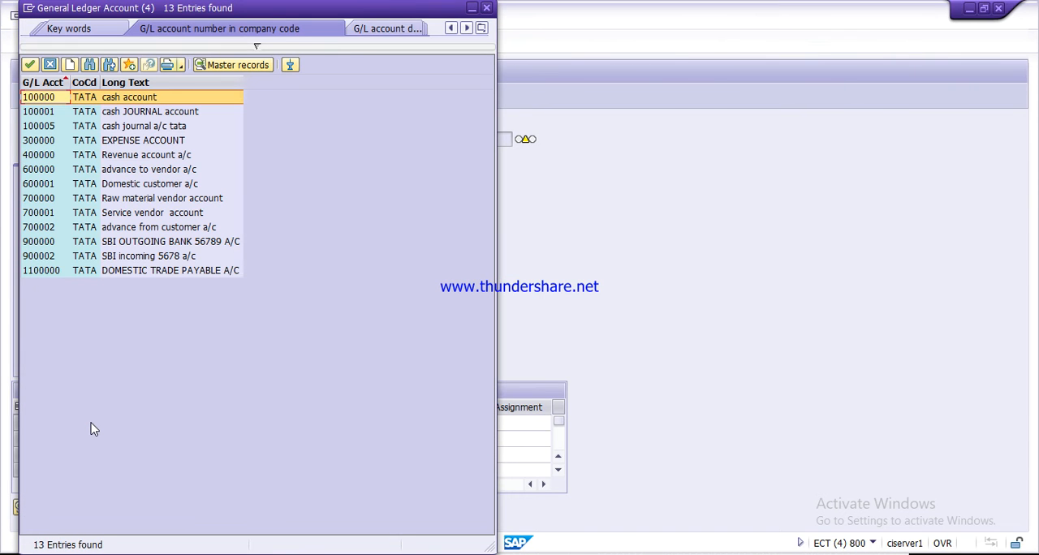
key(Down)
key(Down)
key(Down)
key(Down)
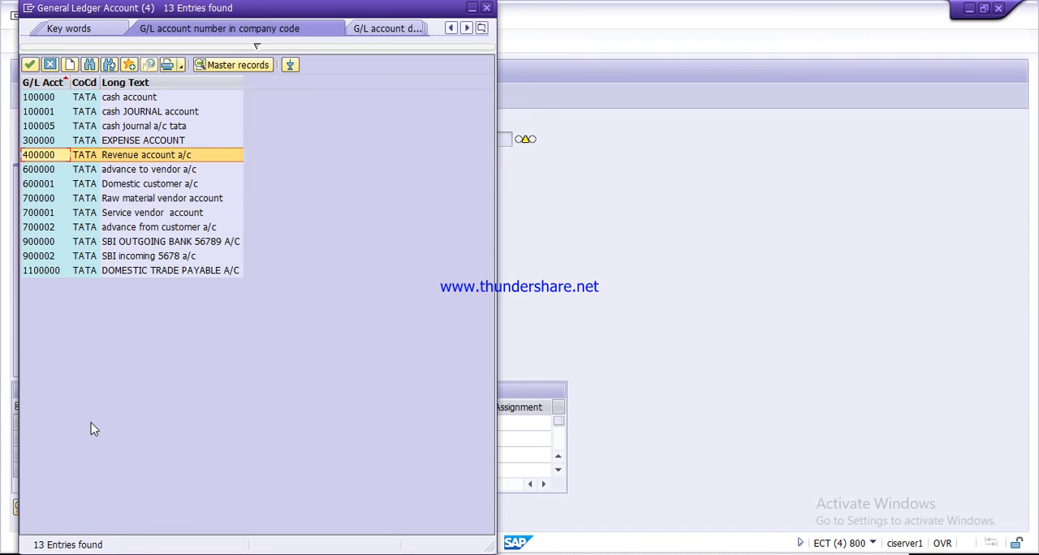
key(Return)
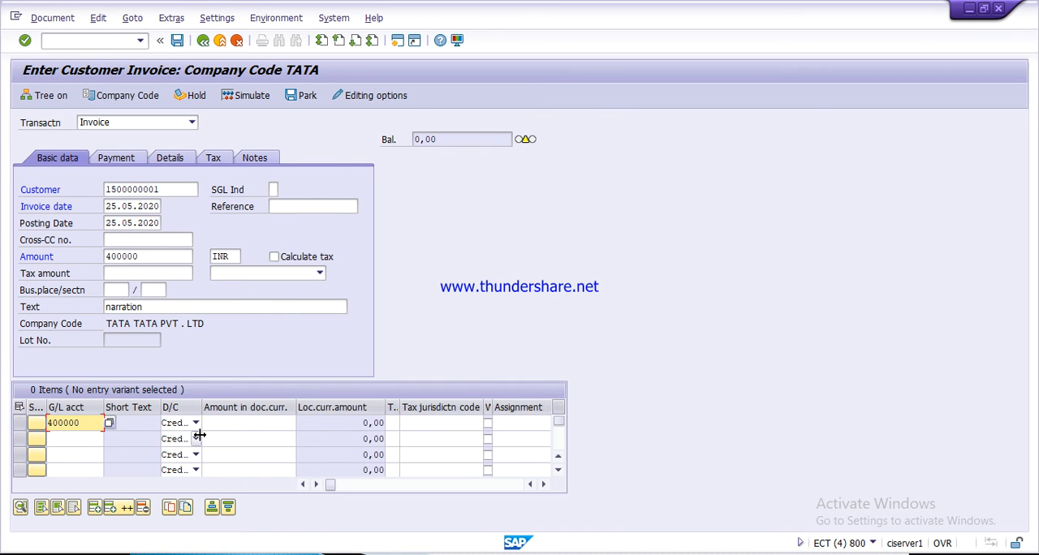
- Set the revenue line item's document currency amount to 400000 and its value date to 25.05.2020
key(Tab)
key(Tab)
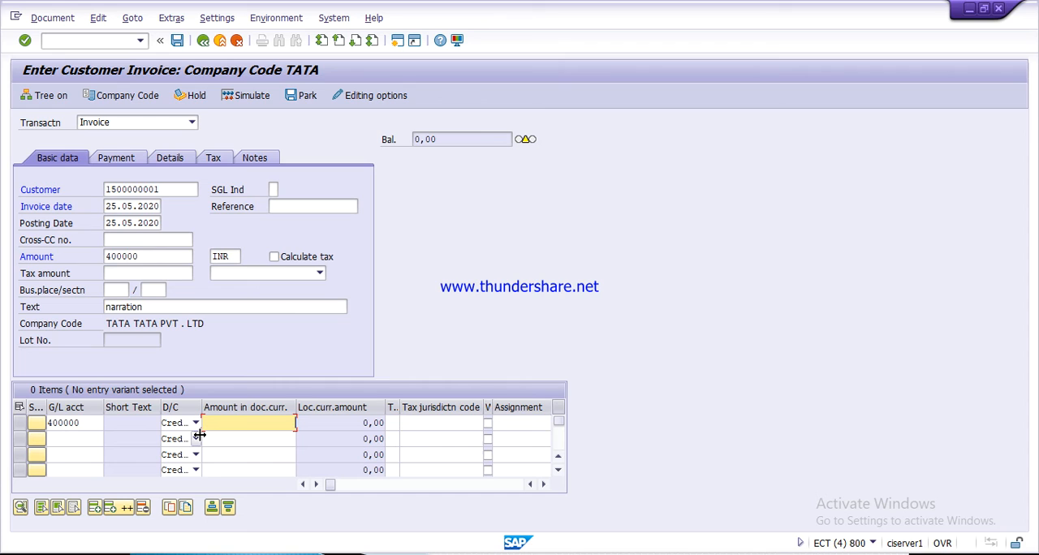
text(400000)
key(Tab)
key(Tab)
key(Tab)
key(Tab)
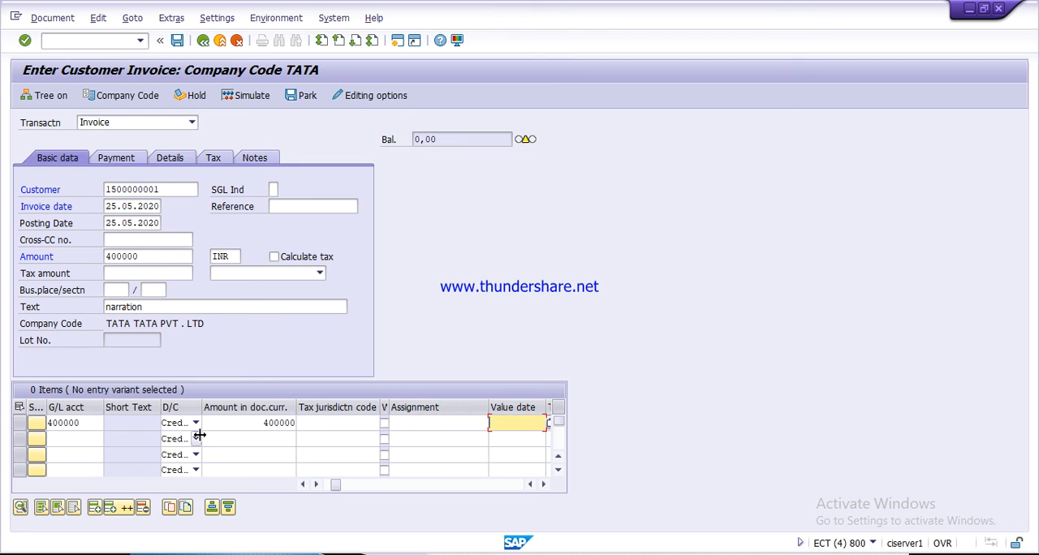
text(2)
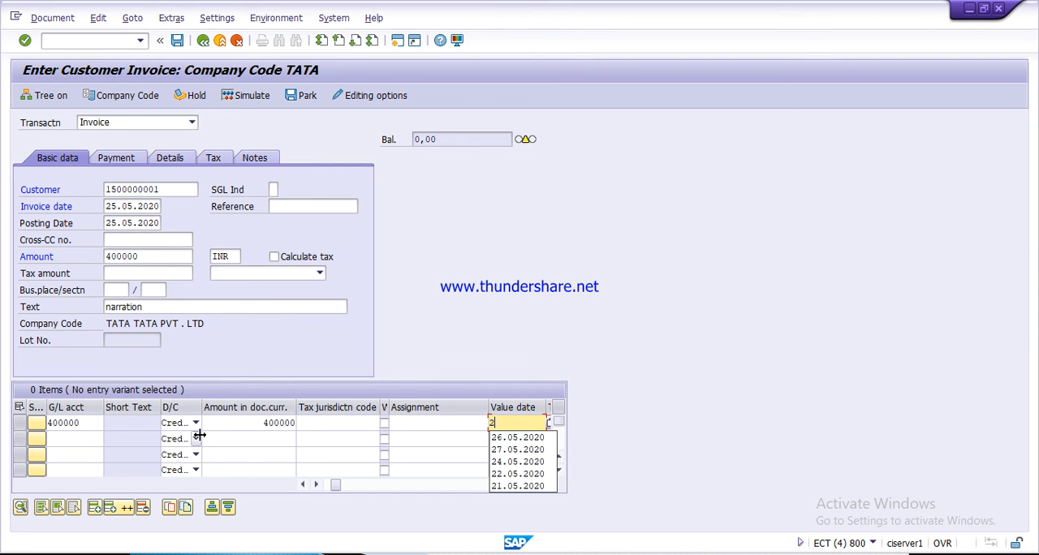
text(5.0)
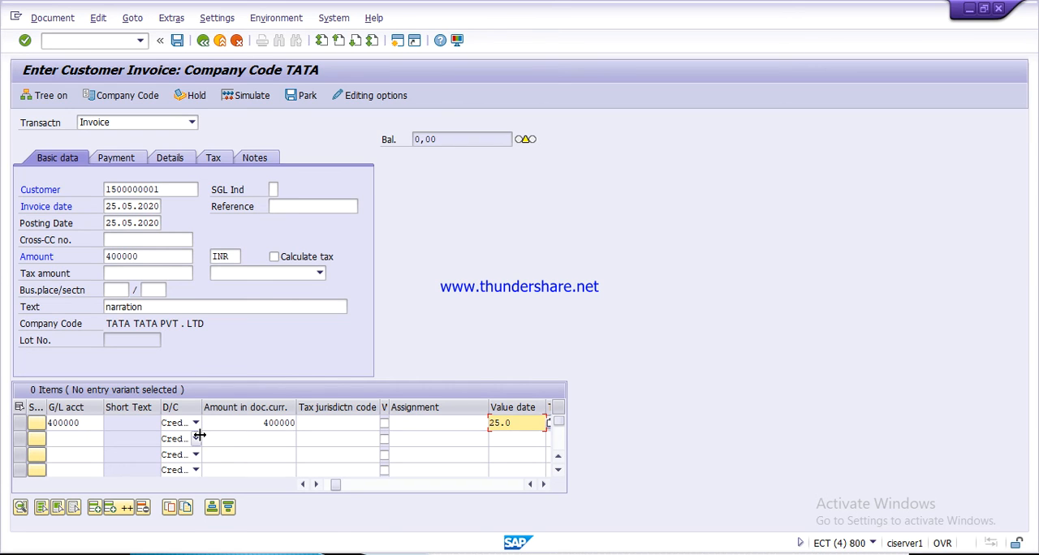
text(5.2020)
- Validate the invoice entries, acknowledge the down payment and due date messages, and simulate the document
key(Return)
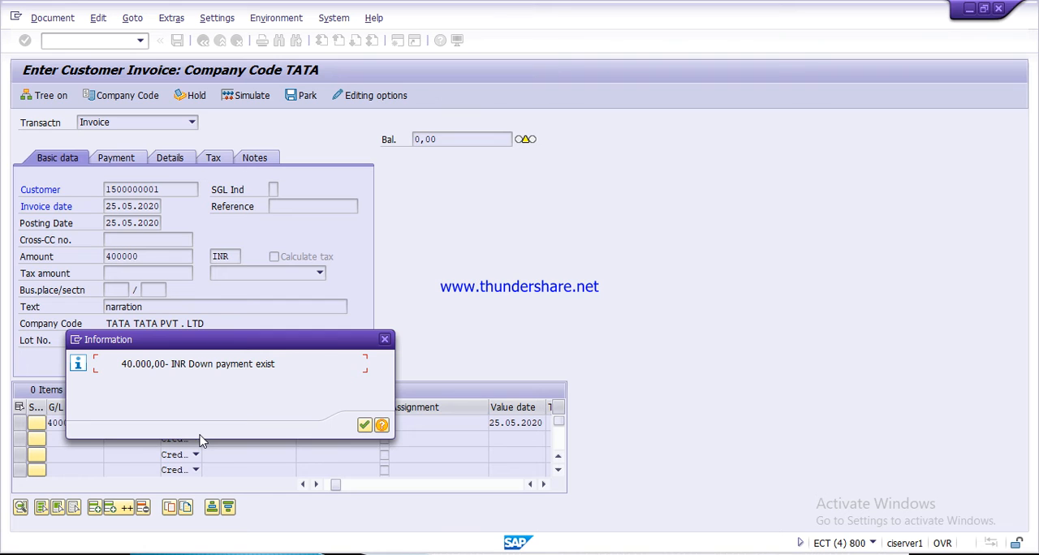
key(Return)
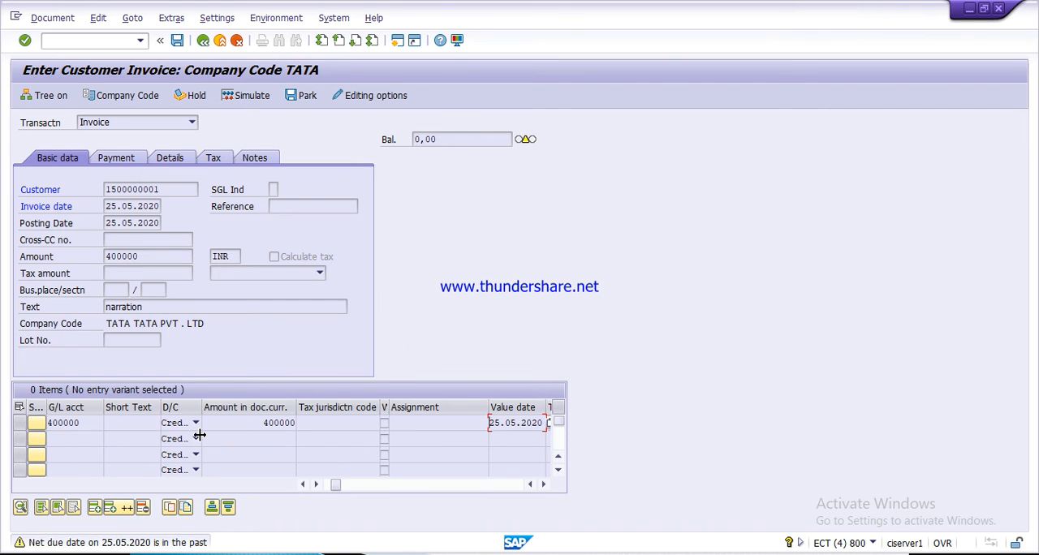
key(Return)
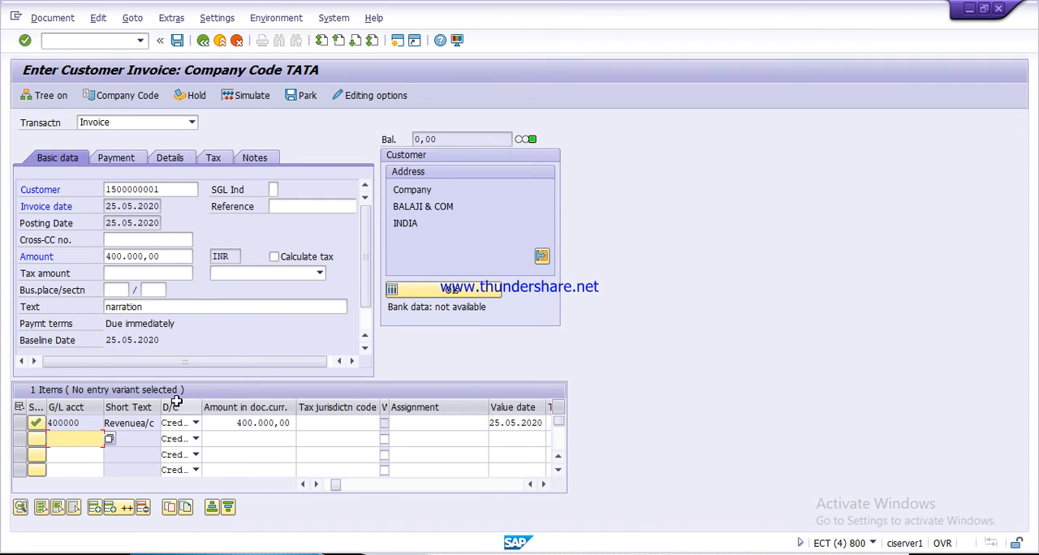
click(253, 96)
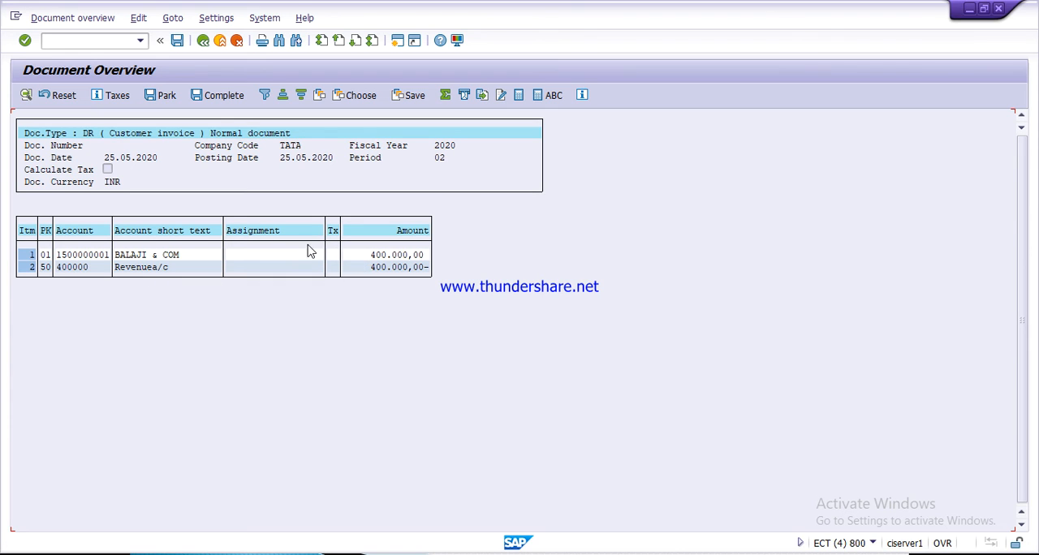
- Post the simulated customer invoice and switch to the PowerPoint slide on the process of advance received in SAP
click(178, 43)
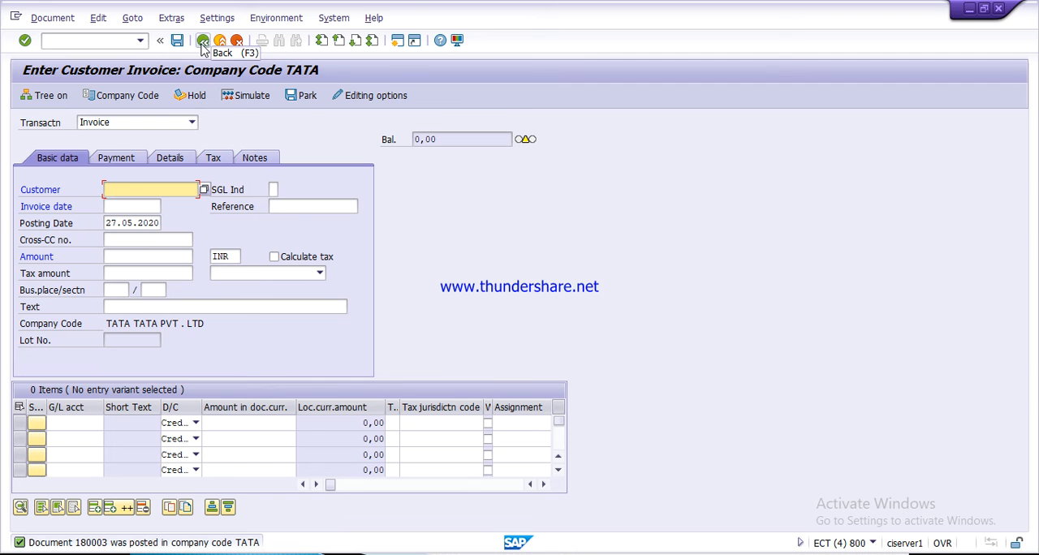
key(alt+Tab)
key(alt+Tab)
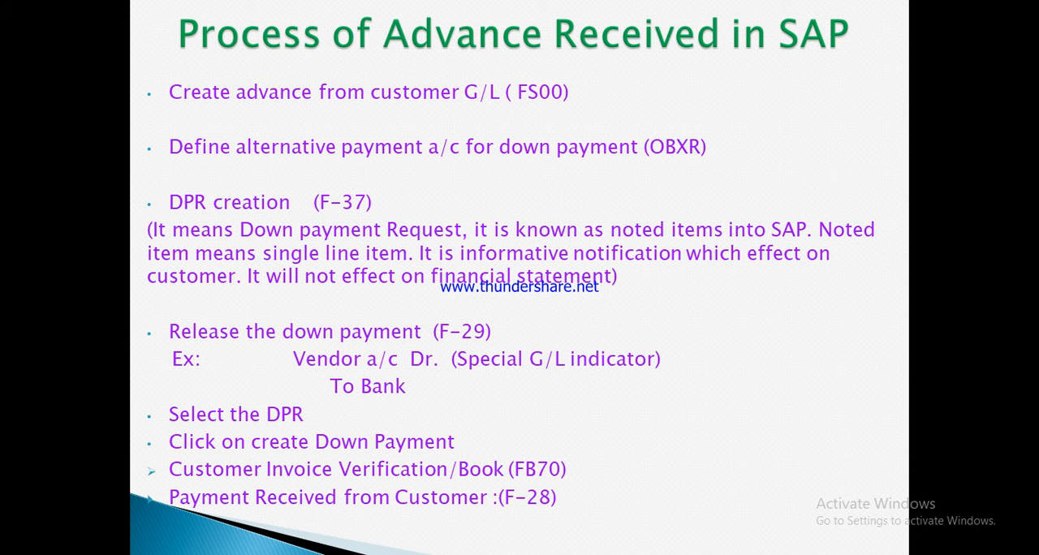
- Switch to the SAP Easy Access session and start transaction F-28 for posting incoming payments
key(alt+Tab)
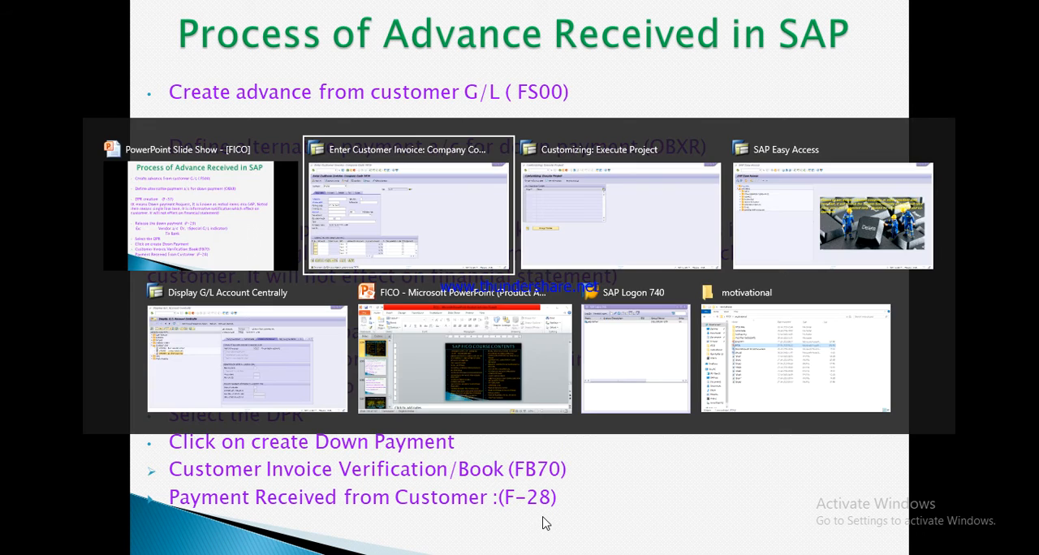
key(alt+Tab)
key(alt+Tab)
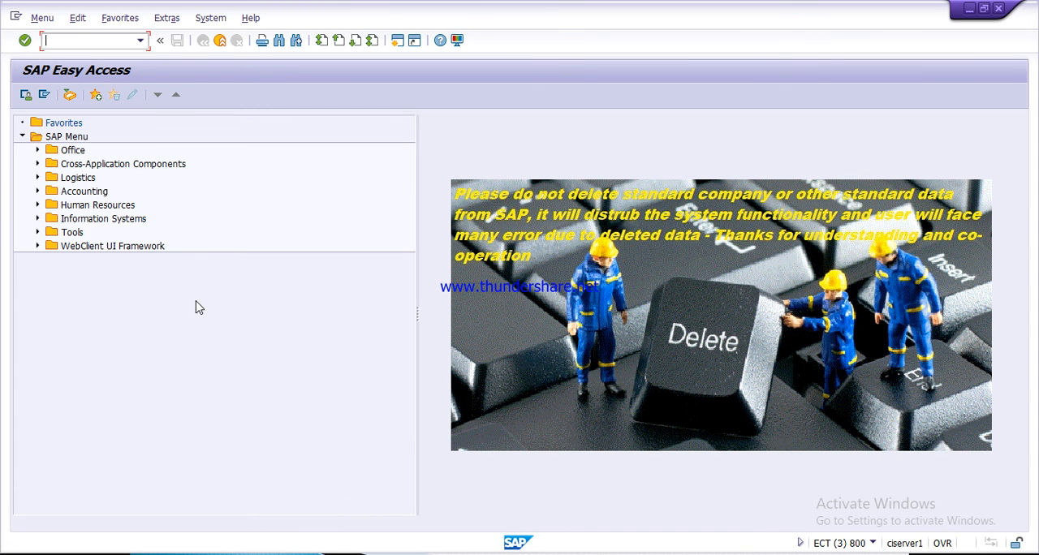
text(f-28)
key(Return)
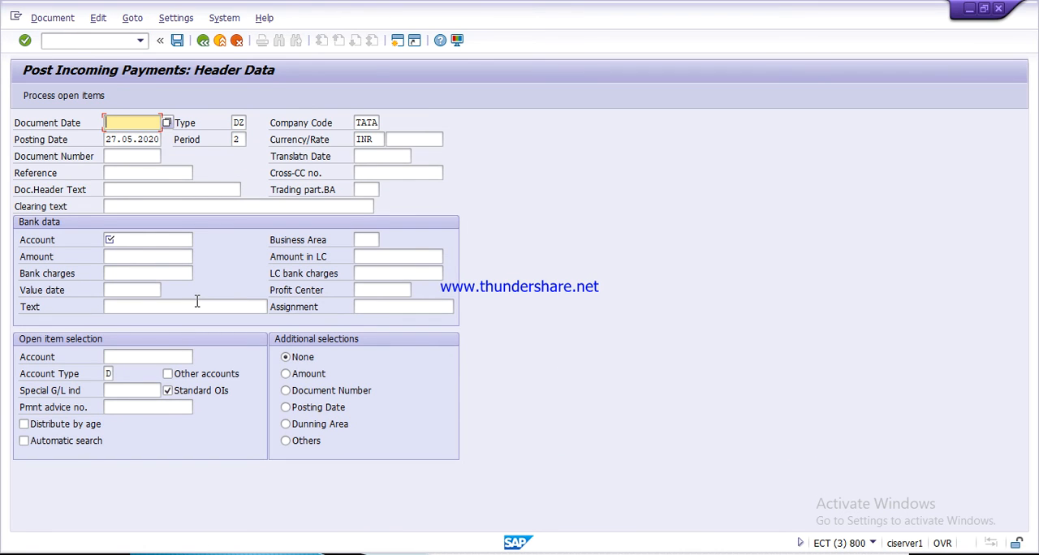
- Set both the document date and the posting date of the incoming payment to 25.05.2020
text(2)
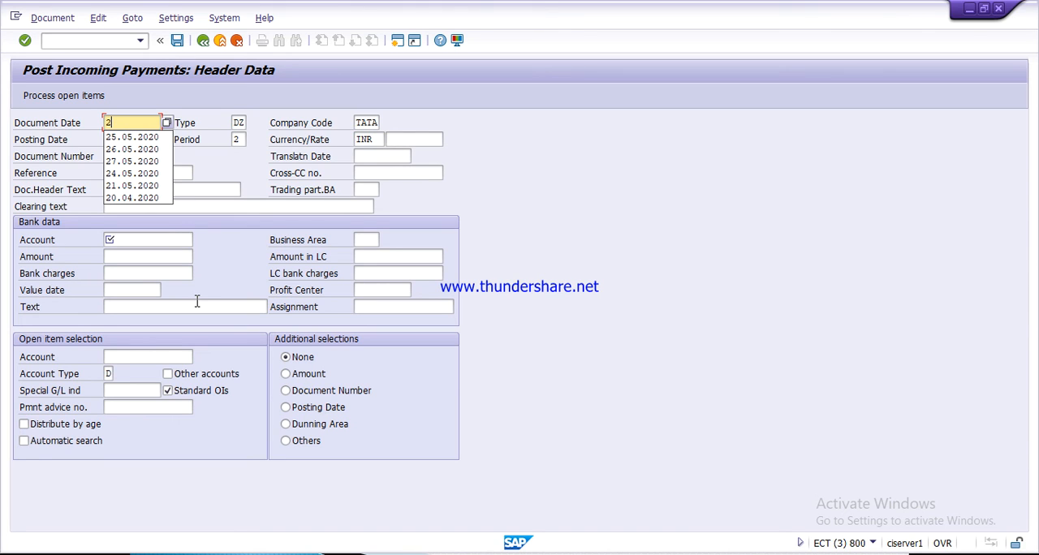
key(Down)
key(Return)
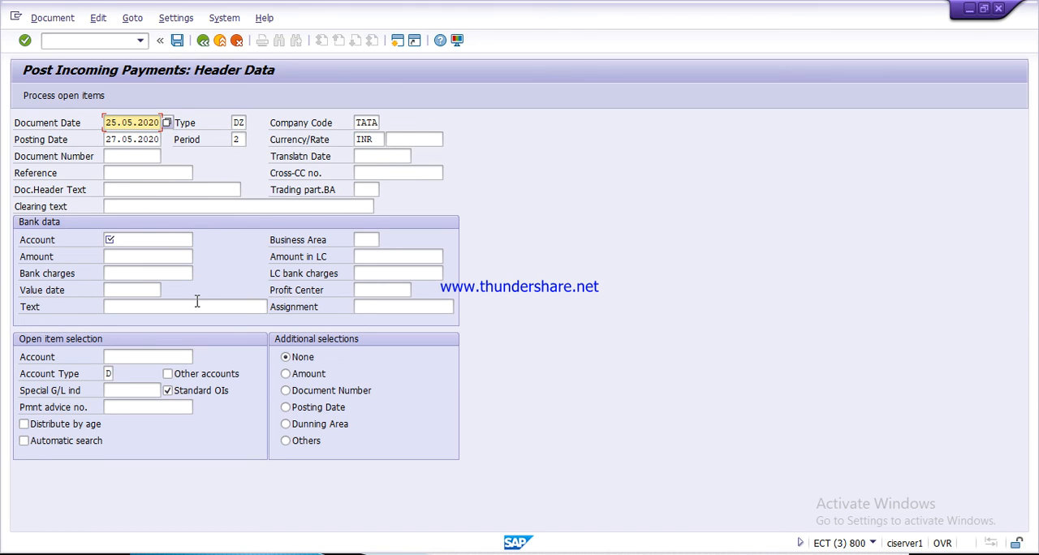
key(Tab)
key(Tab)
key(Tab)
key(Tab)
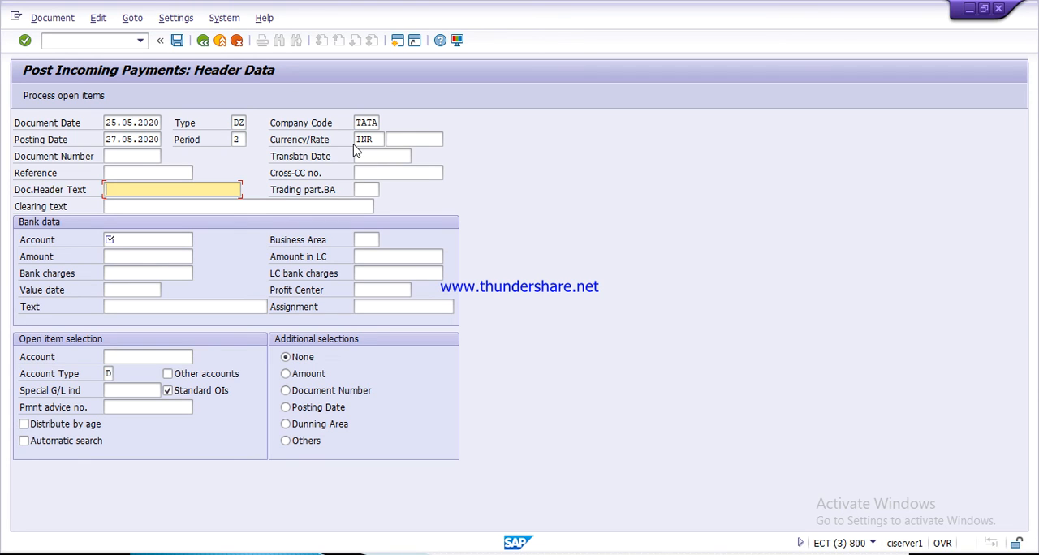
click(112, 140)
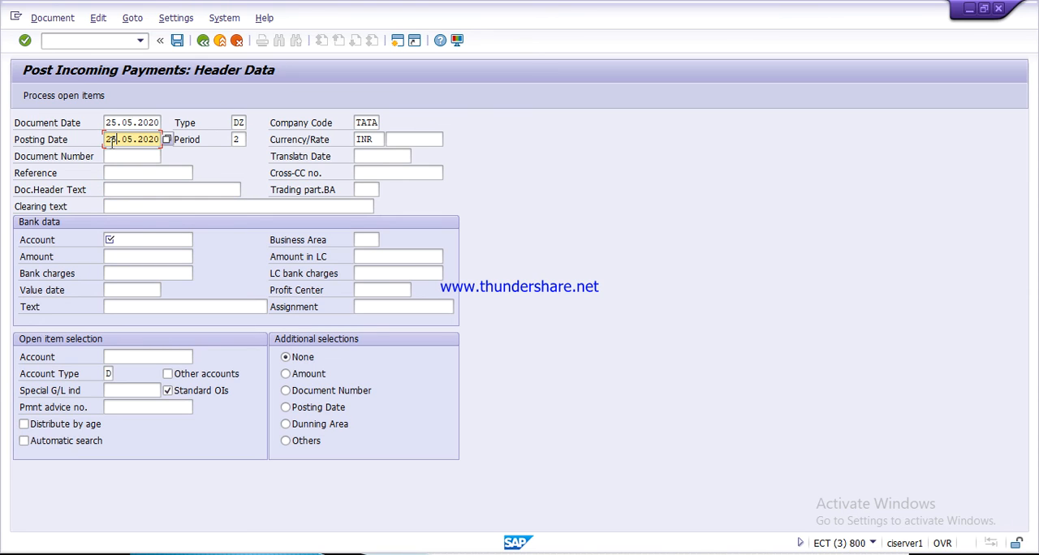
- Select the SBI incoming G/L account of company code TATA as the bank account for the payment
click(120, 241)
key(F4)
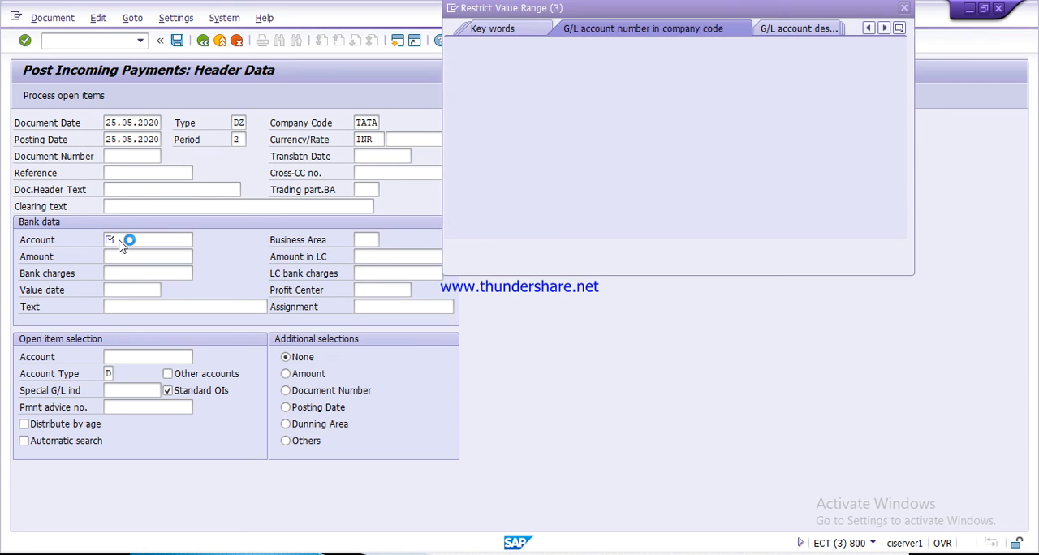
key(Return)
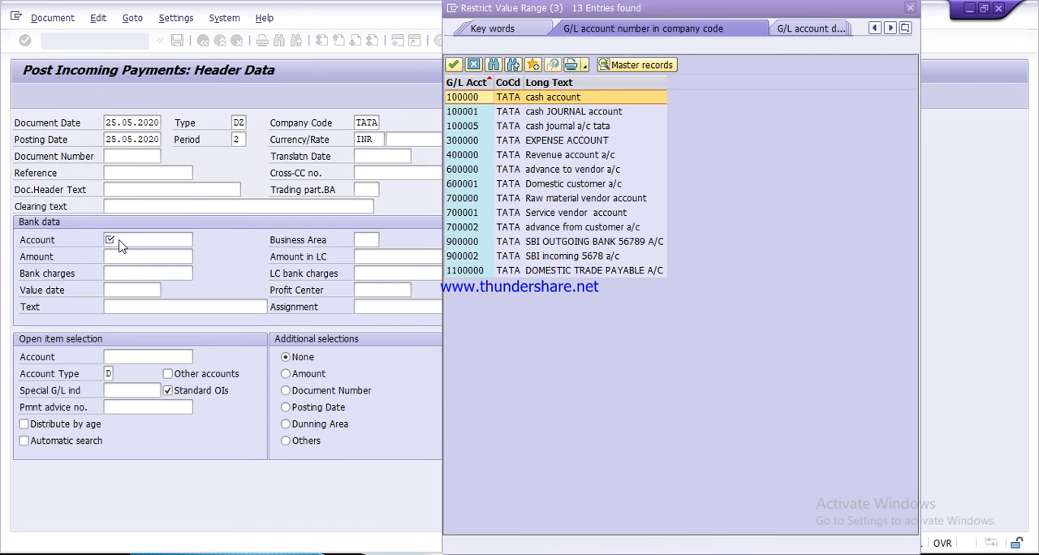
key(Down)
key(Down)
key(Down)
key(Down)
key(Down)
key(Down)
key(Down)
key(Down)
key(Down)
key(Down)
key(Down)
key(Down)
key(Up)
key(Return)
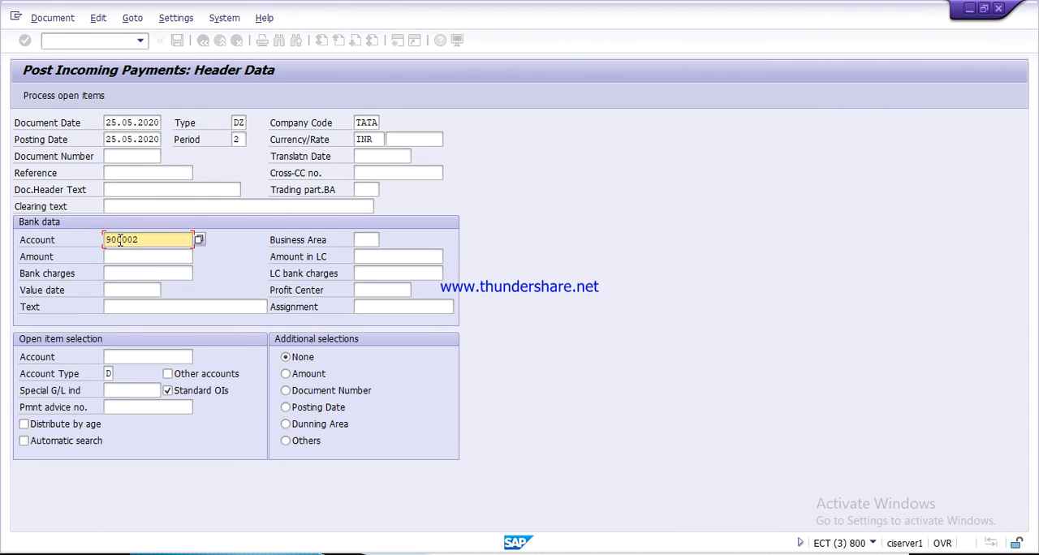
- Set the bank amount to 360000 and the value date to 25.05.2020
key(Tab)
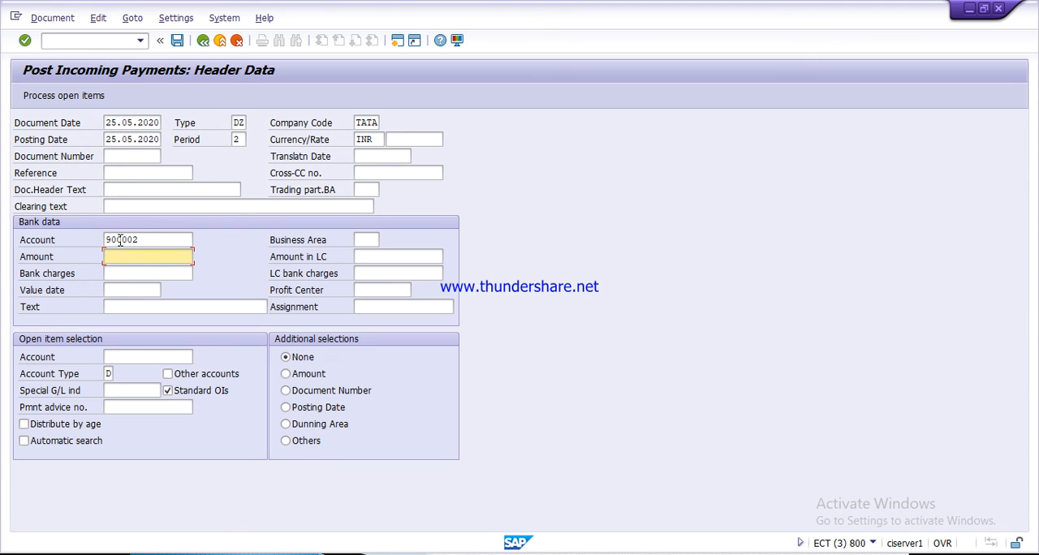
text(36)
key(Tab)
key(Tab)
text(2)
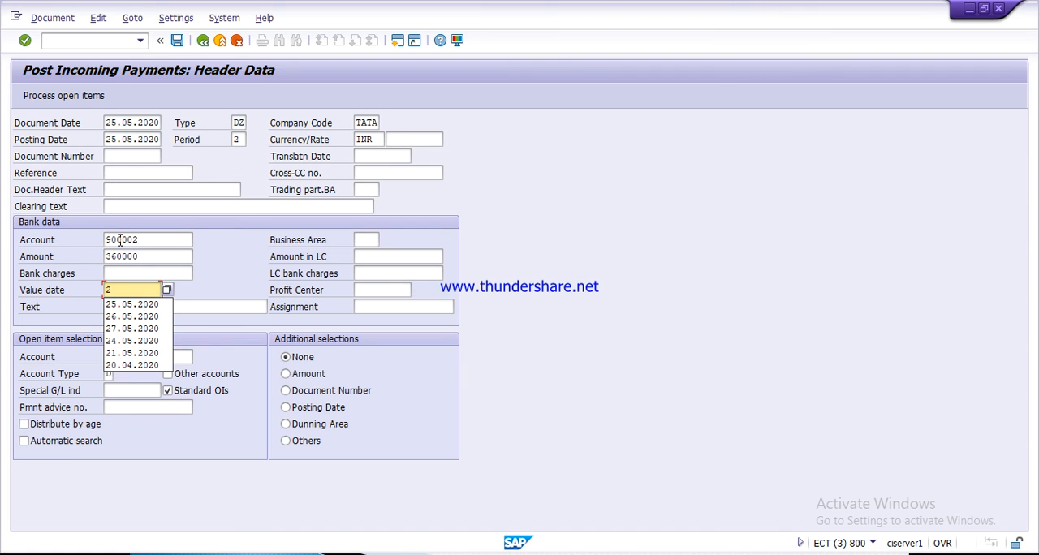
key(Down)
key(Return)
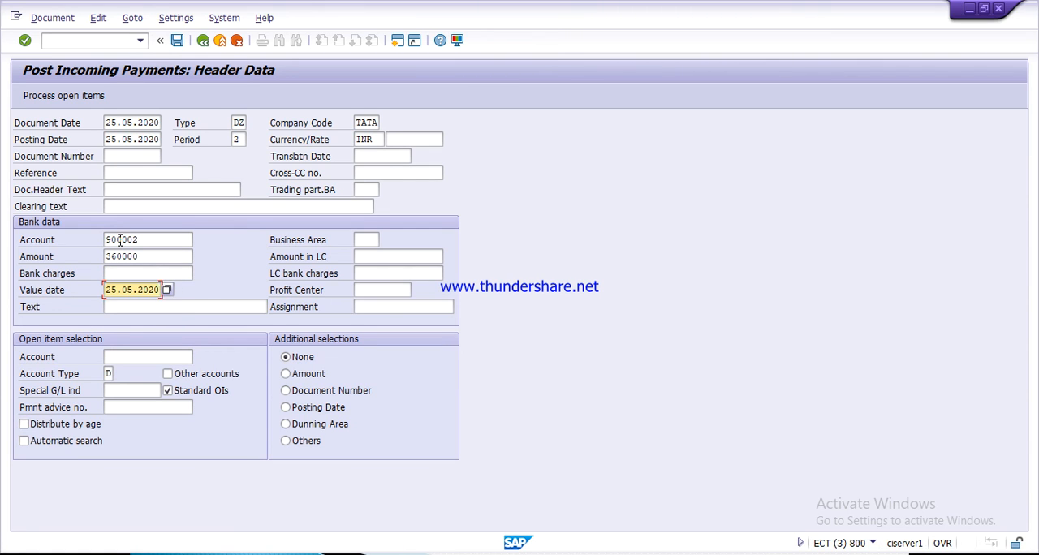
- Enter "narration" as the text in the payment's bank data
key(Tab)
text(n)
key(Down)
key(Return)
key(Tab)
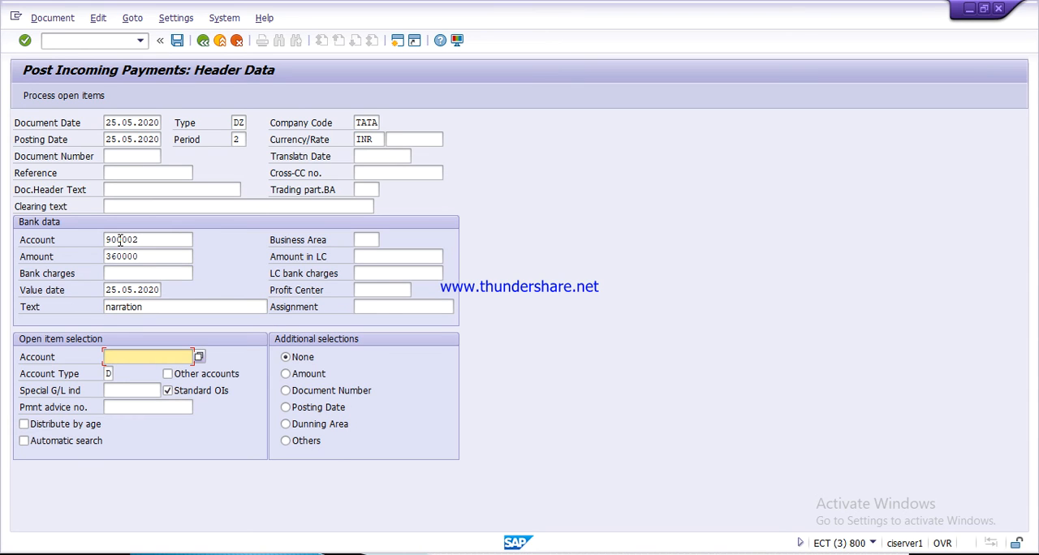
- Select the second BALAJI & COM customer of company code TATA as the account for open item selection
key(F4)
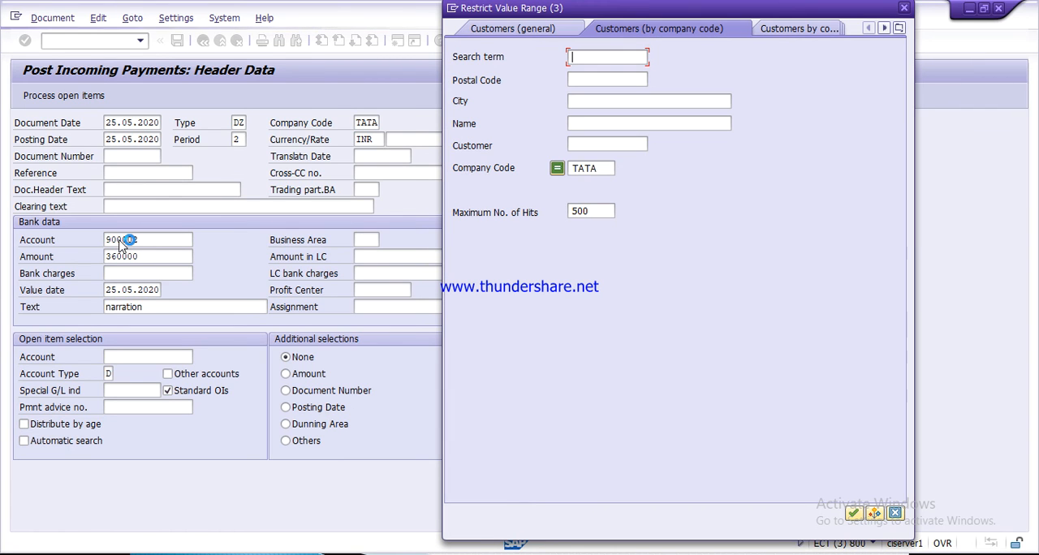
key(Return)
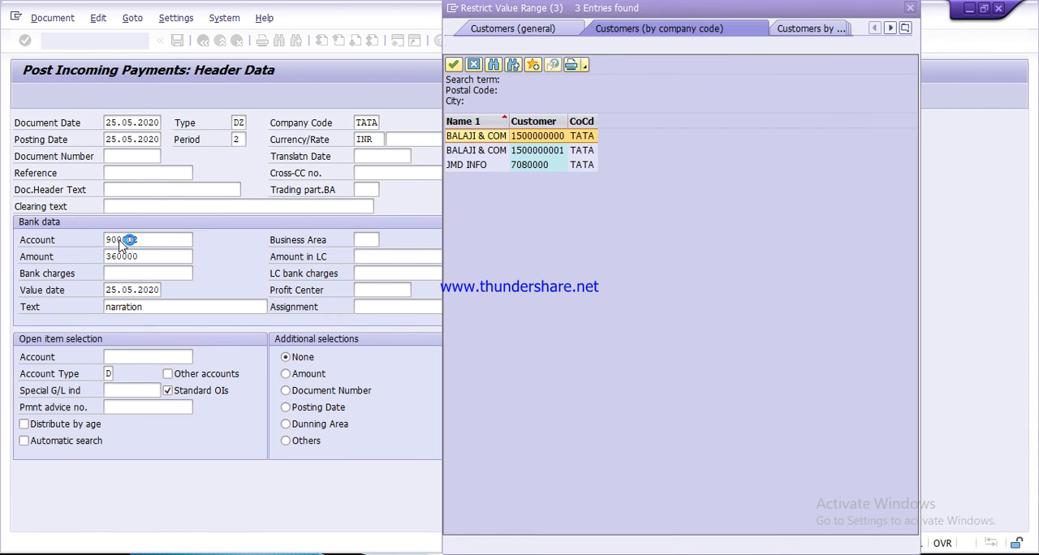
key(Down)
key(Down)
key(Up)
key(Return)
key(Tab)
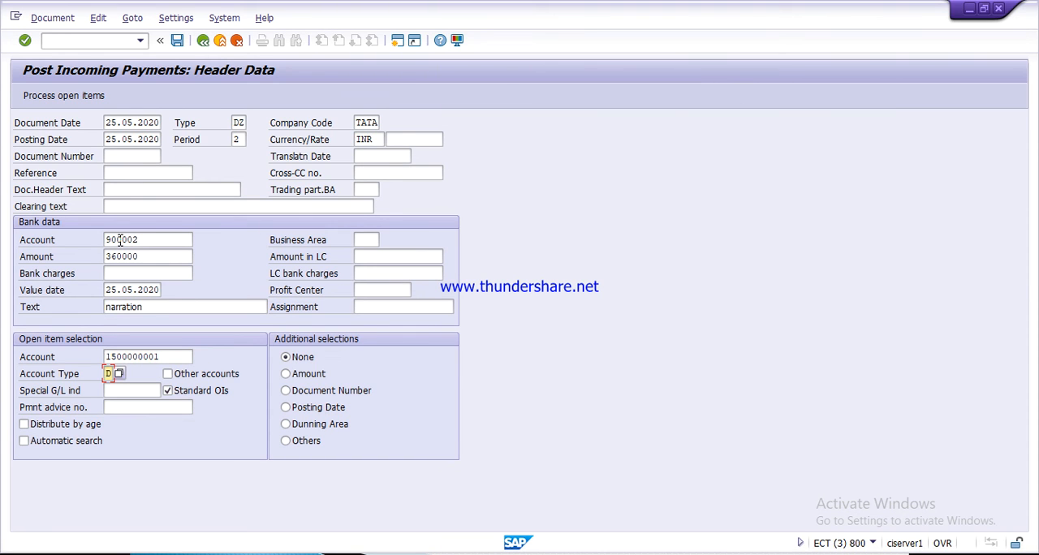
- Set the special G/L indicator to A and process the customer's open items
key(Tab)
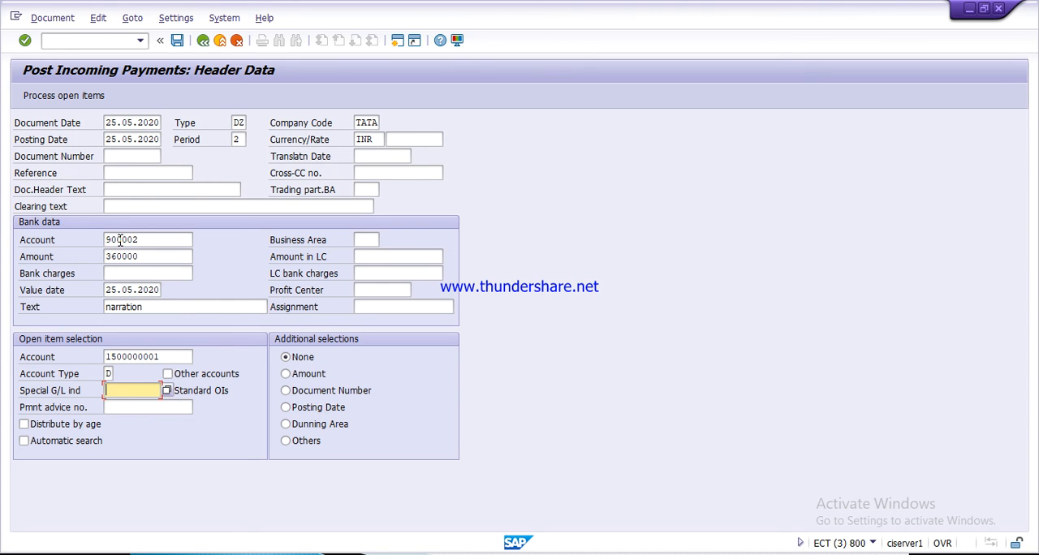
text(a)
click(91, 101)
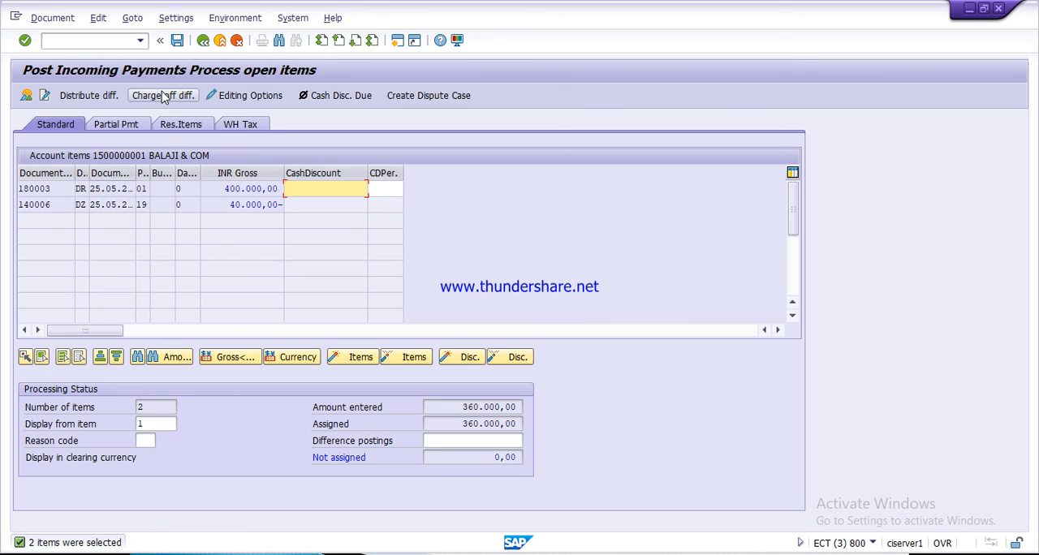
- Post the incoming payment and leave the transaction for the SAP Easy Access screen
click(177, 41)
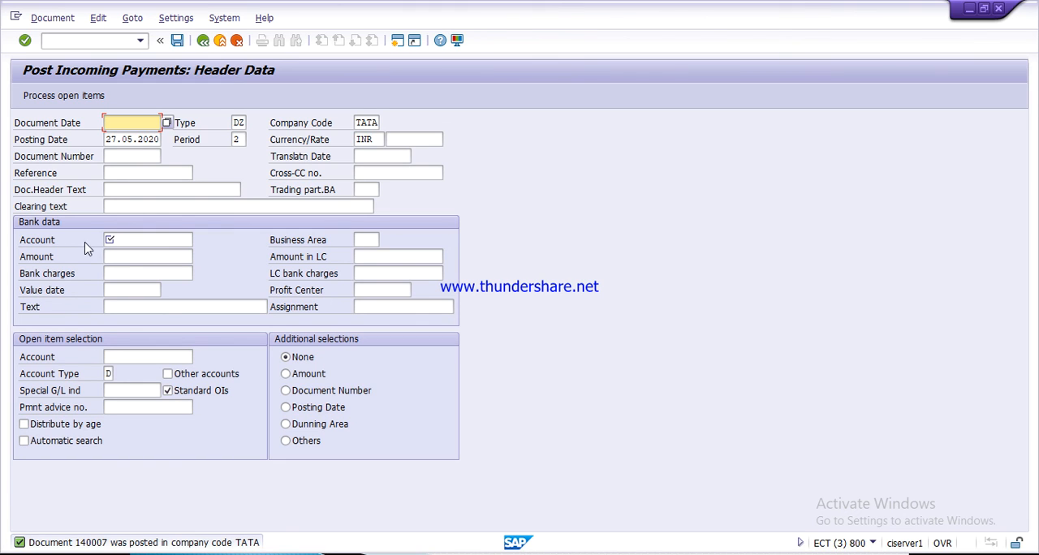
click(203, 41)
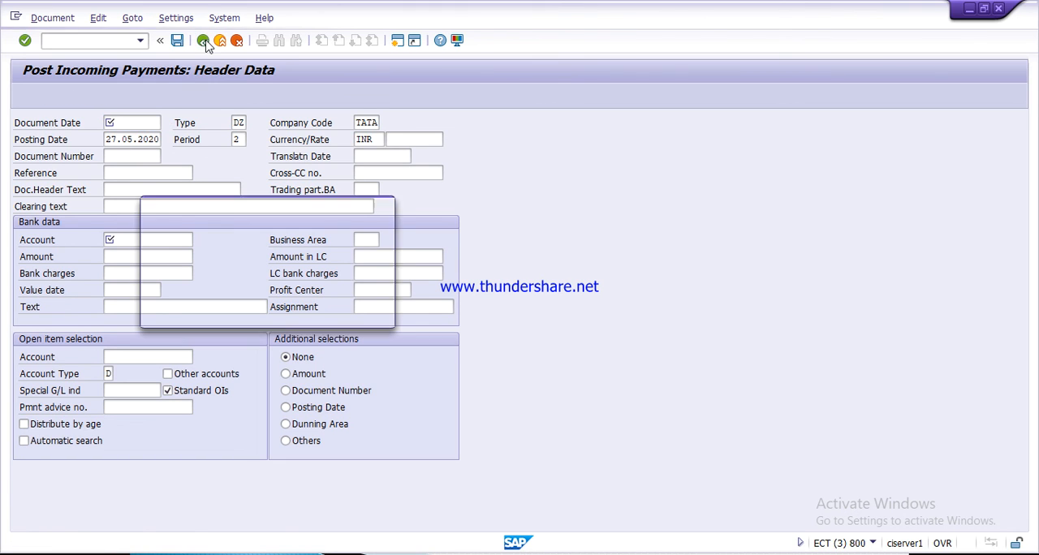
click(242, 312)
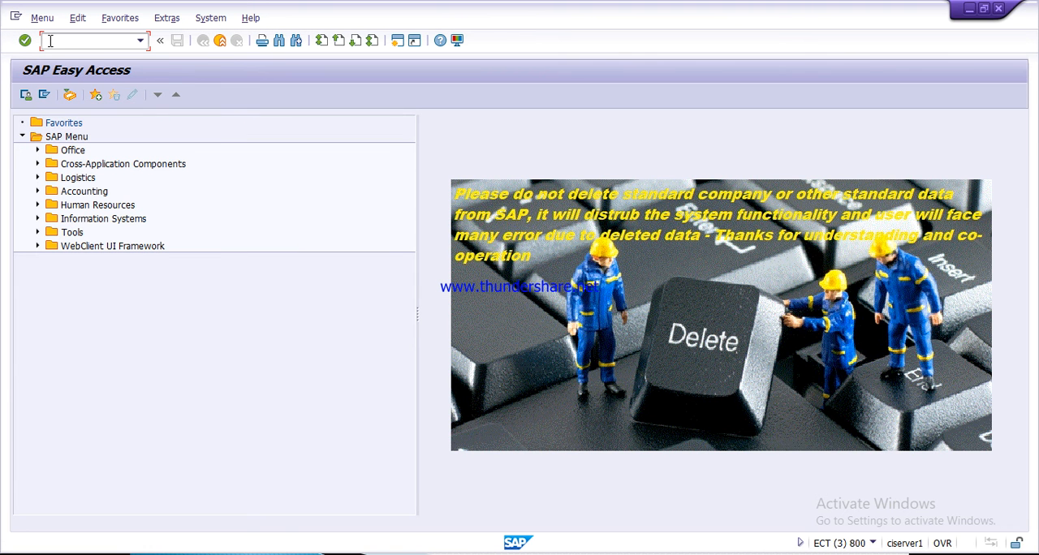
- Run the customer line item display (FBL5N) for the cleared items of the second BALAJI & COM customer in company code TATA
text(fbl5n)
key(Return)
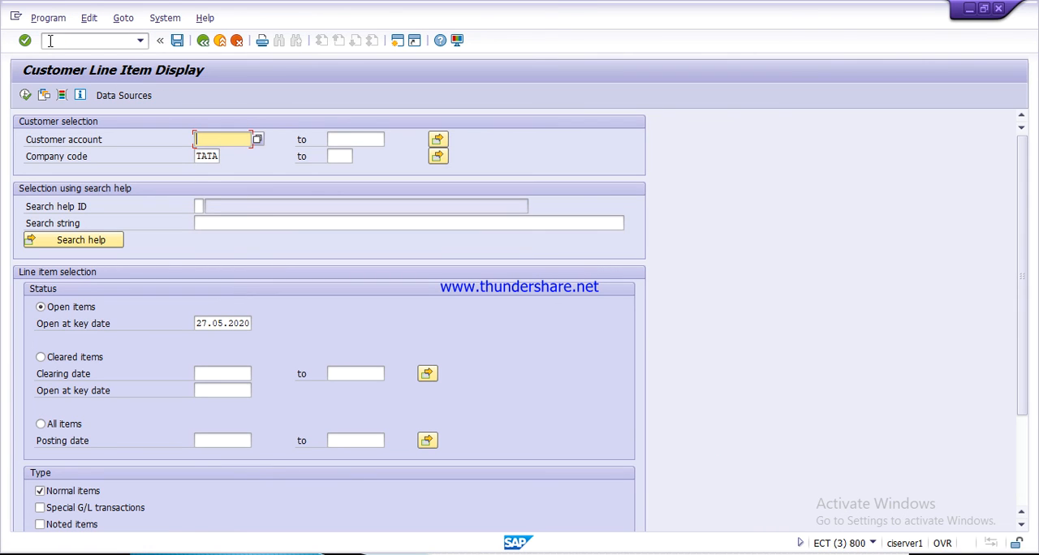
key(F4)
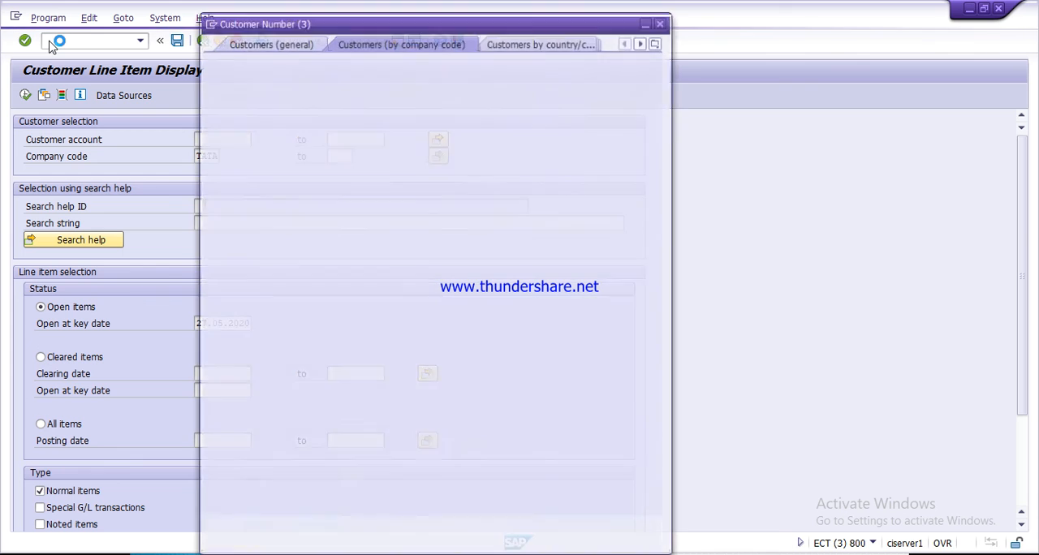
key(Return)
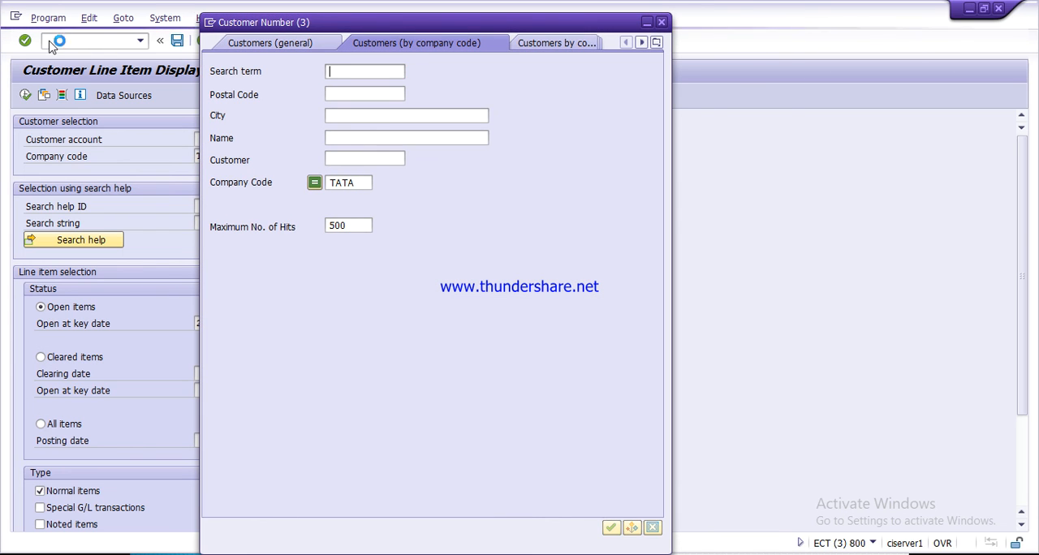
key(Down)
key(Return)
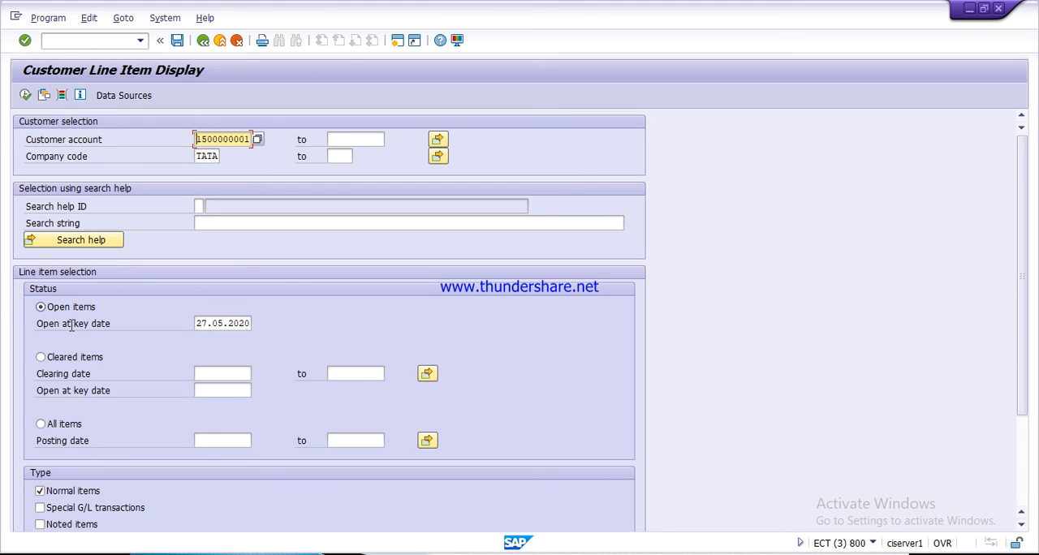
click(89, 365)
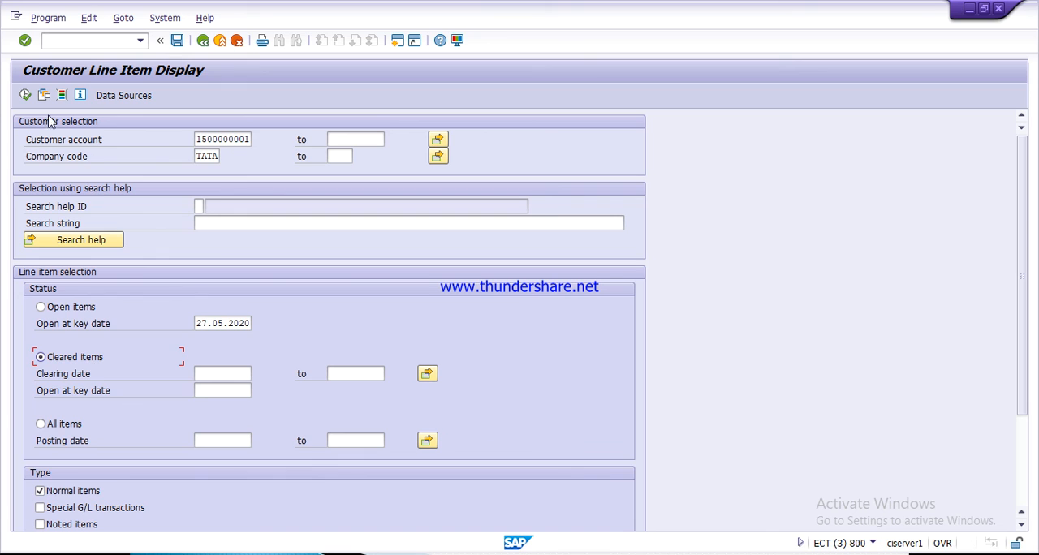
click(25, 95)
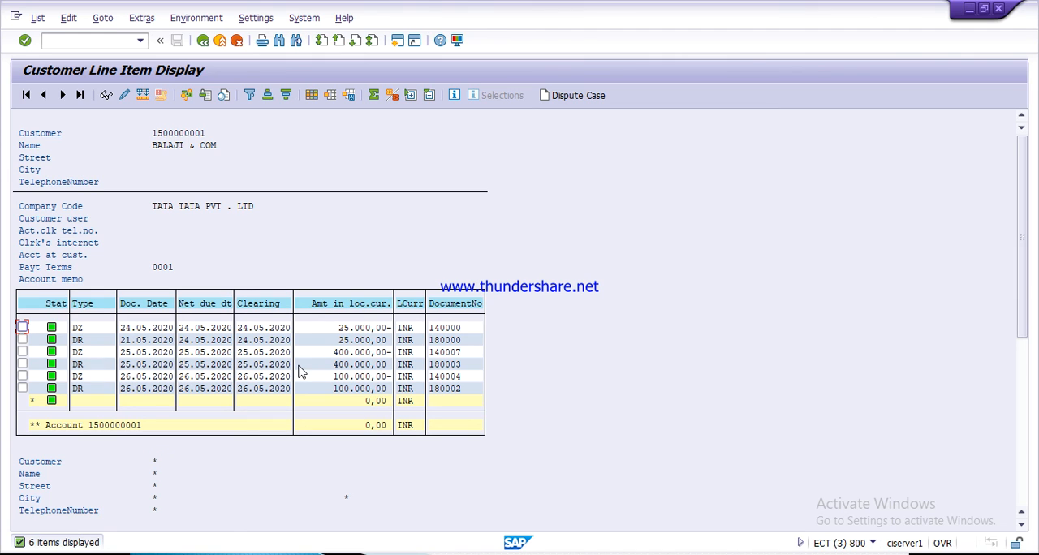
- Examine the 400.000,00 incoming payment line item and all entries of its document, and return to the line item list
double_click(367, 355)
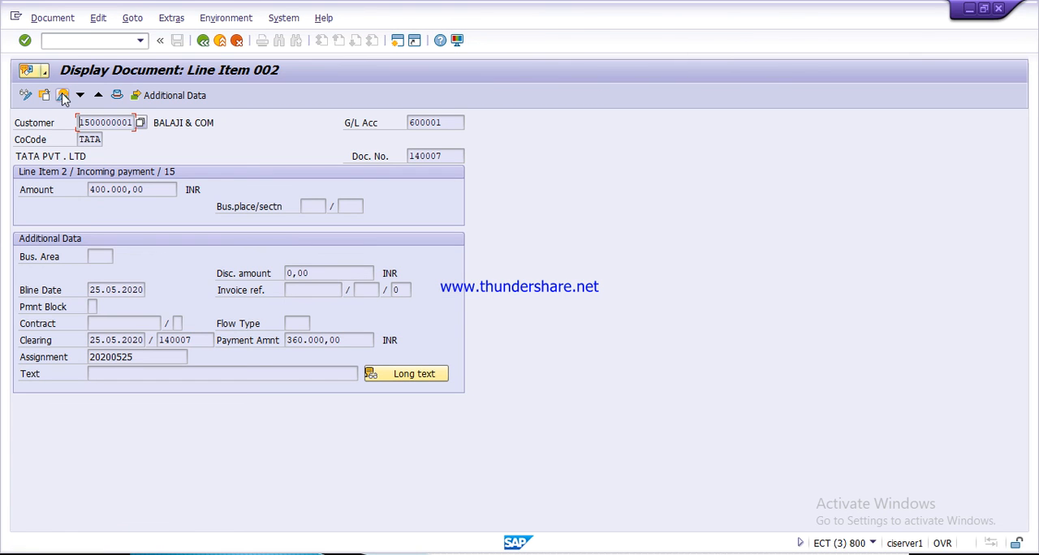
click(63, 96)
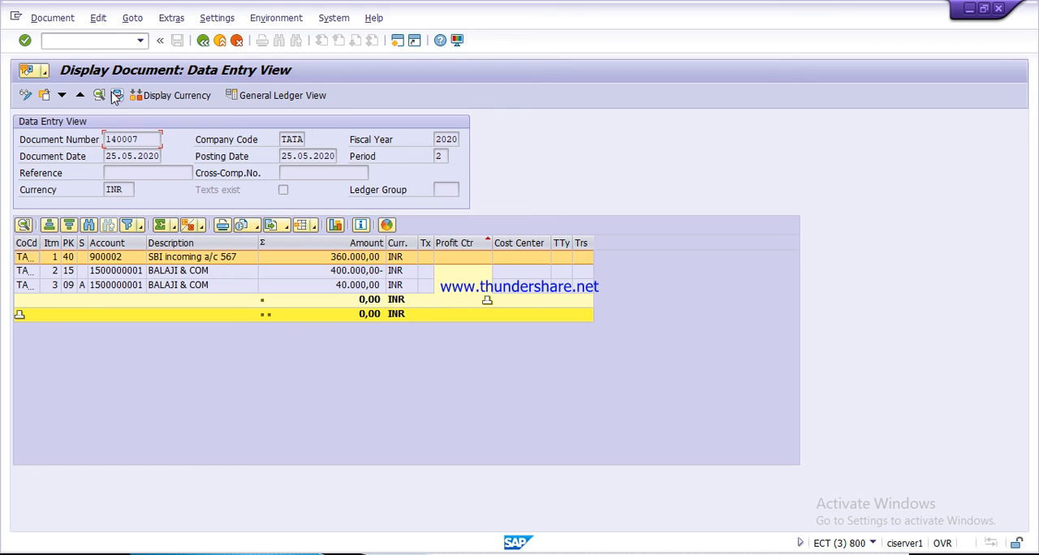
click(203, 46)
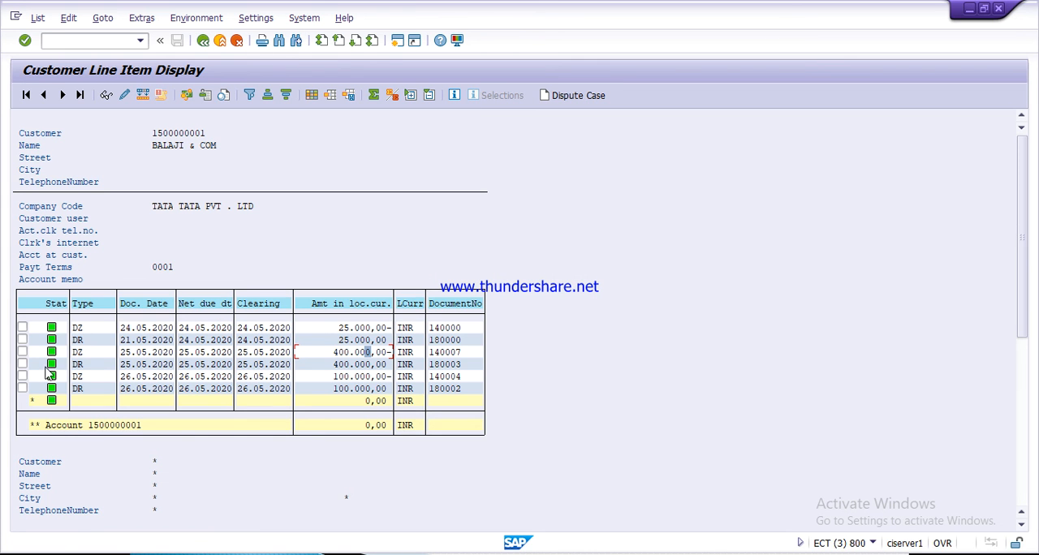
mouse_move(55, 372)
click(971, 9)
key(Escape)
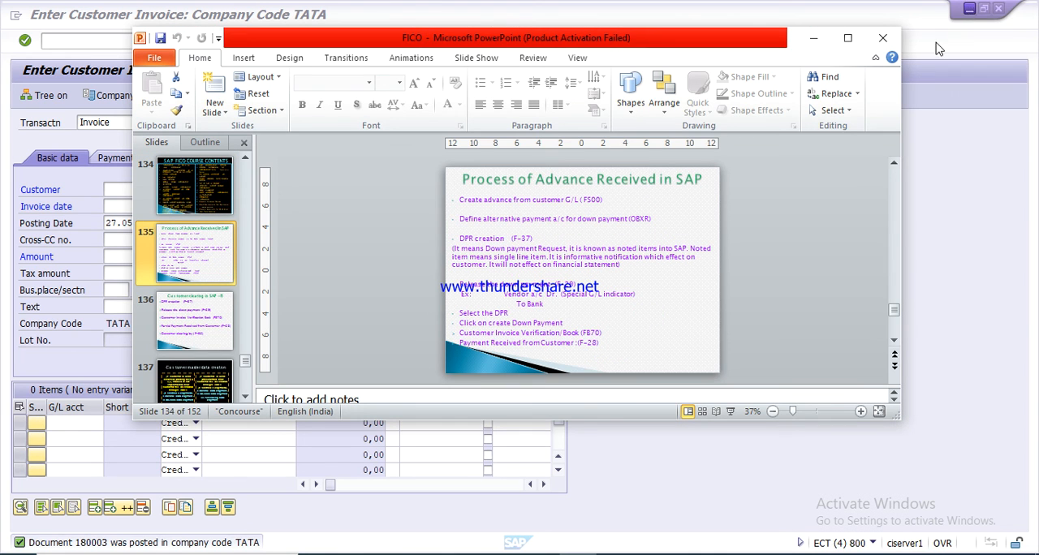
click(933, 554)
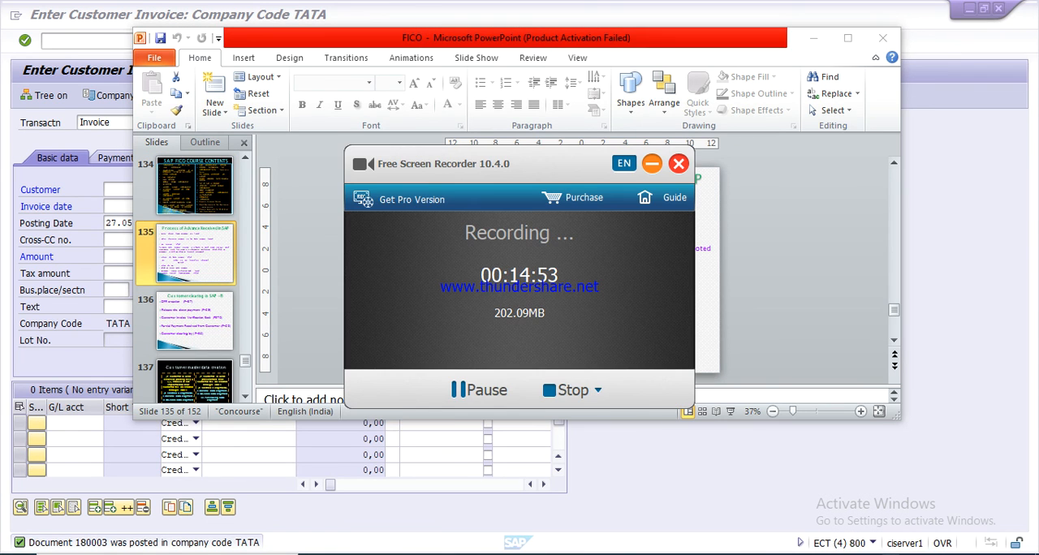